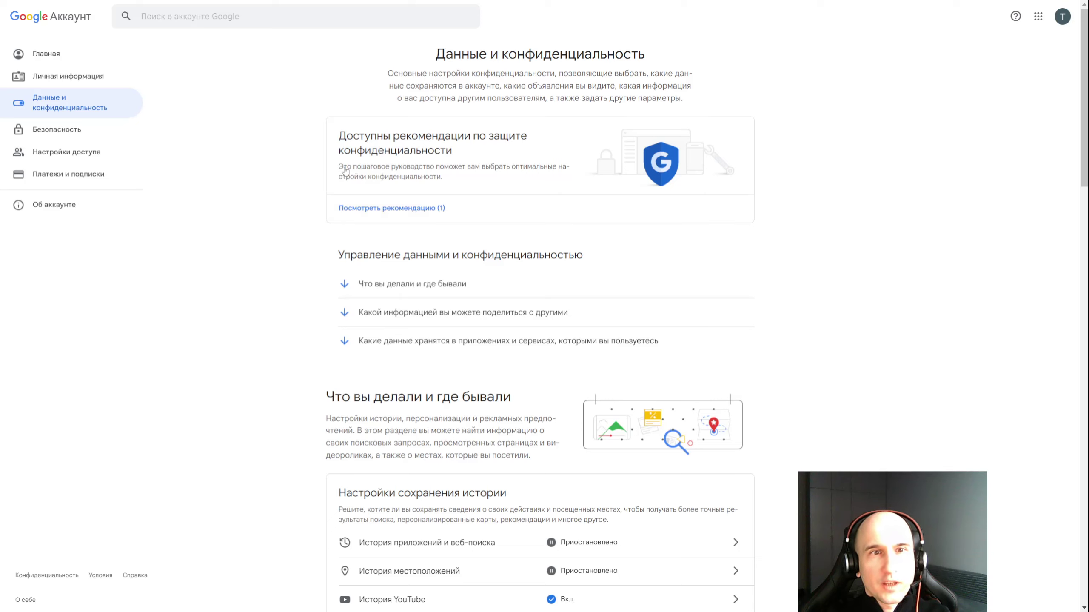
Step: Open the available privacy protection recommendation, and return to the «Данные и конфиденциальность» page
click(389, 208)
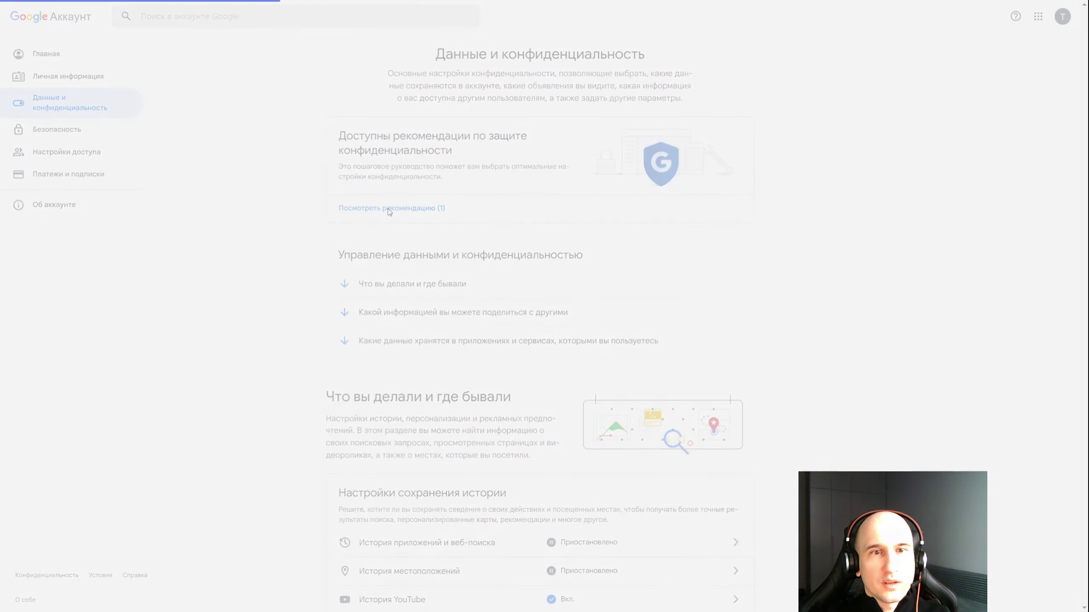
click(376, 47)
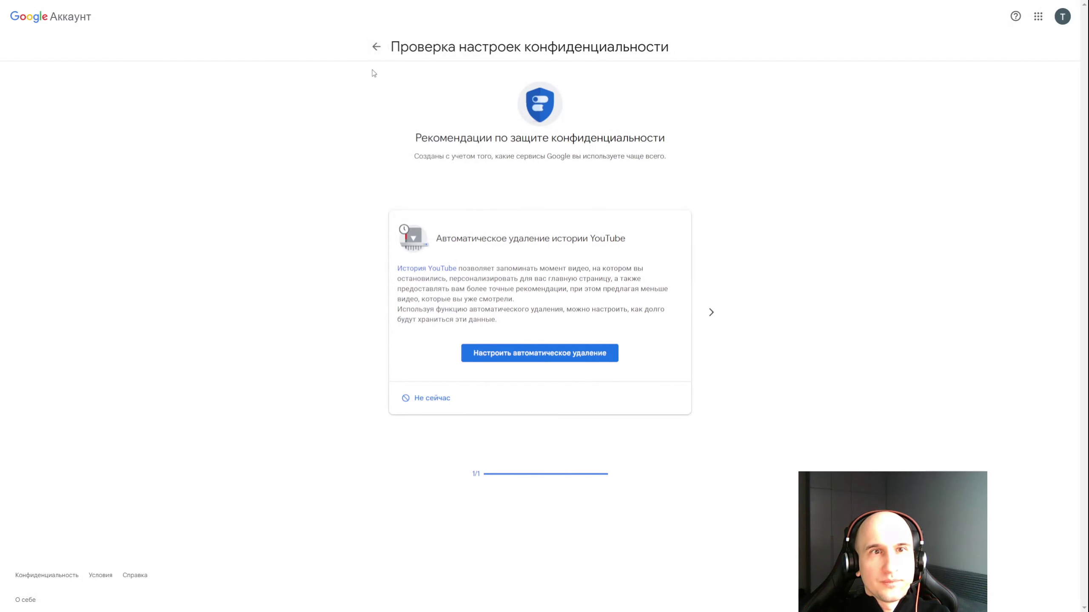
Step: Turn on recording of «История приложений и веб-поиска» from the history settings and confirm it
scroll(481, 207, down, 3)
scroll(480, 206, down, 4)
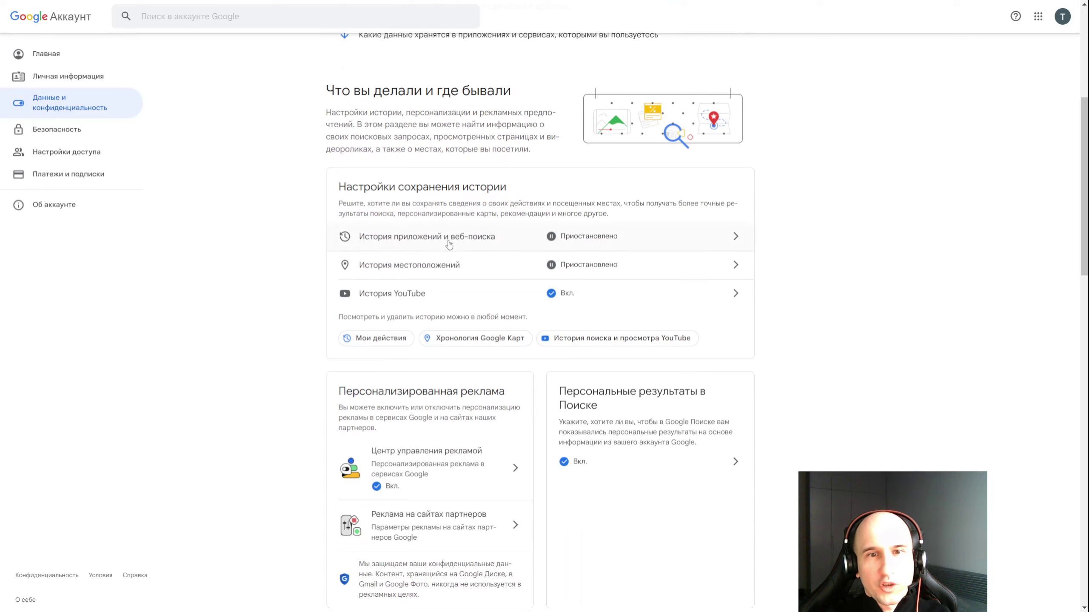
scroll(469, 240, down, 1)
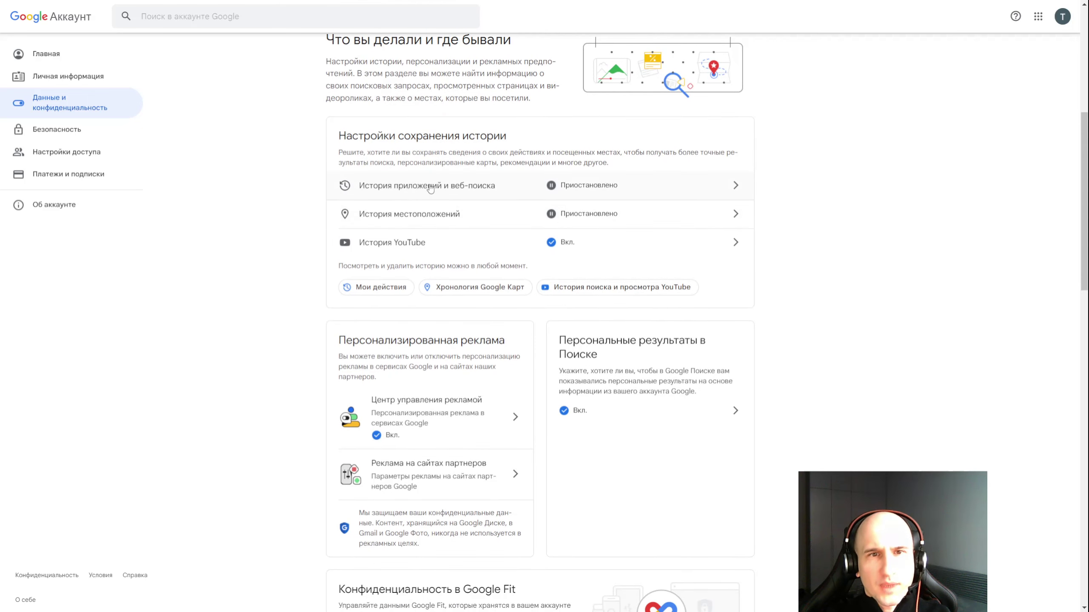
click(437, 187)
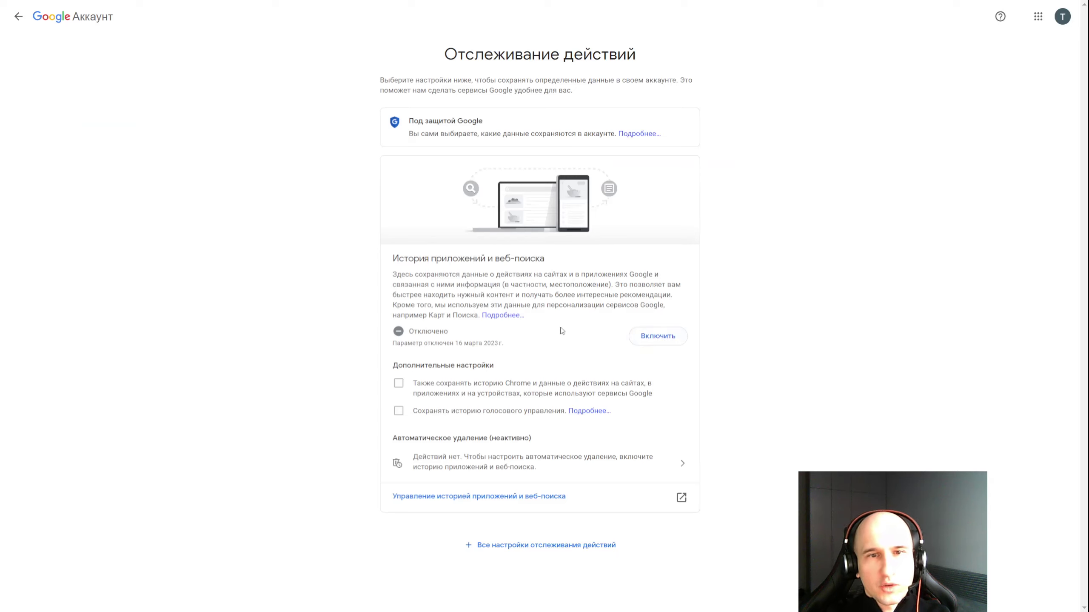
click(658, 336)
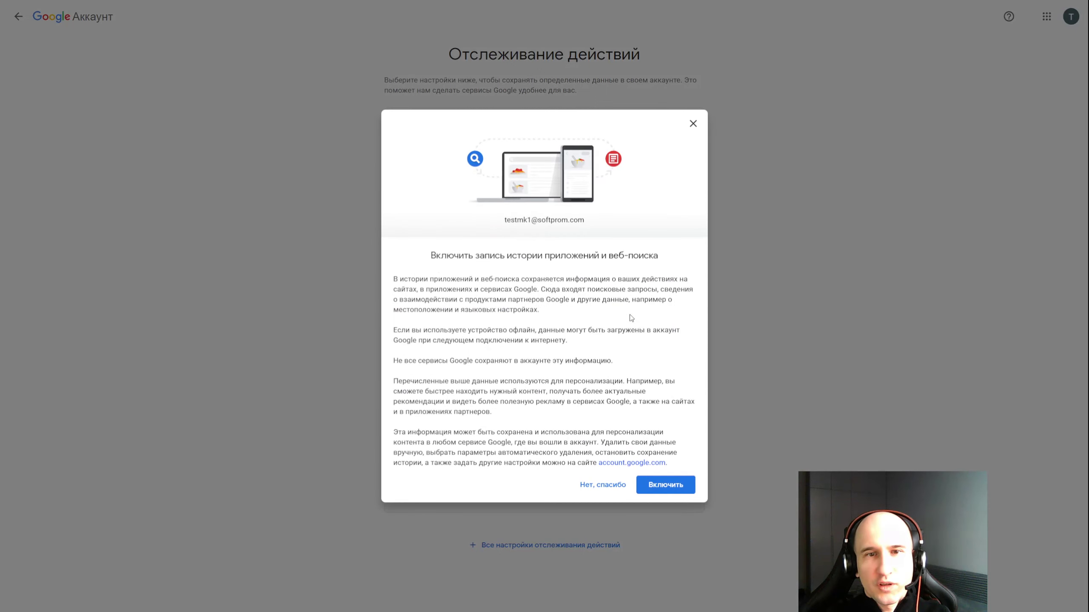
click(681, 489)
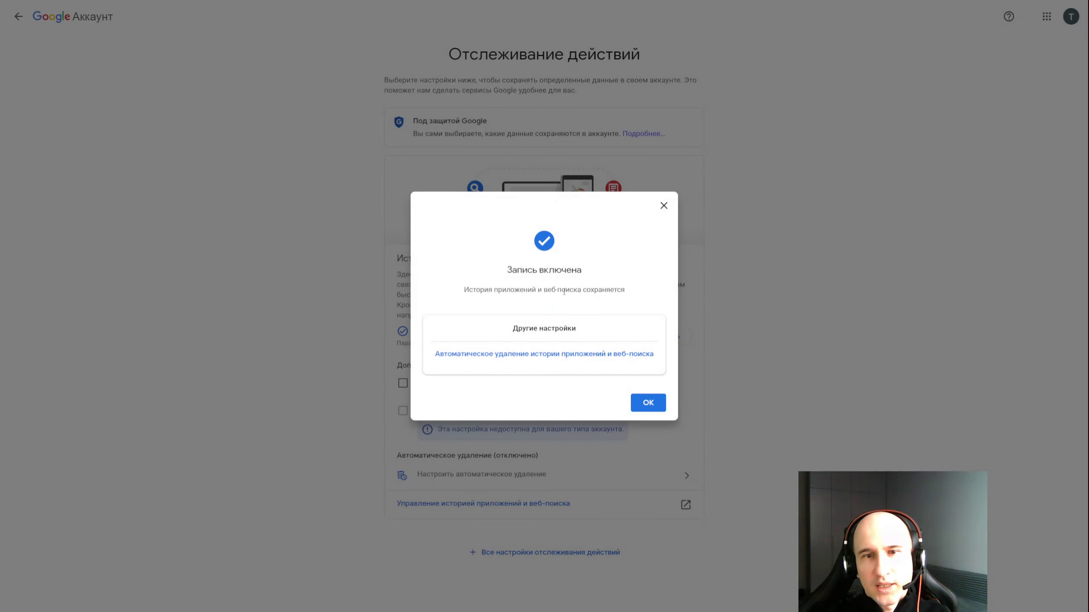
click(647, 410)
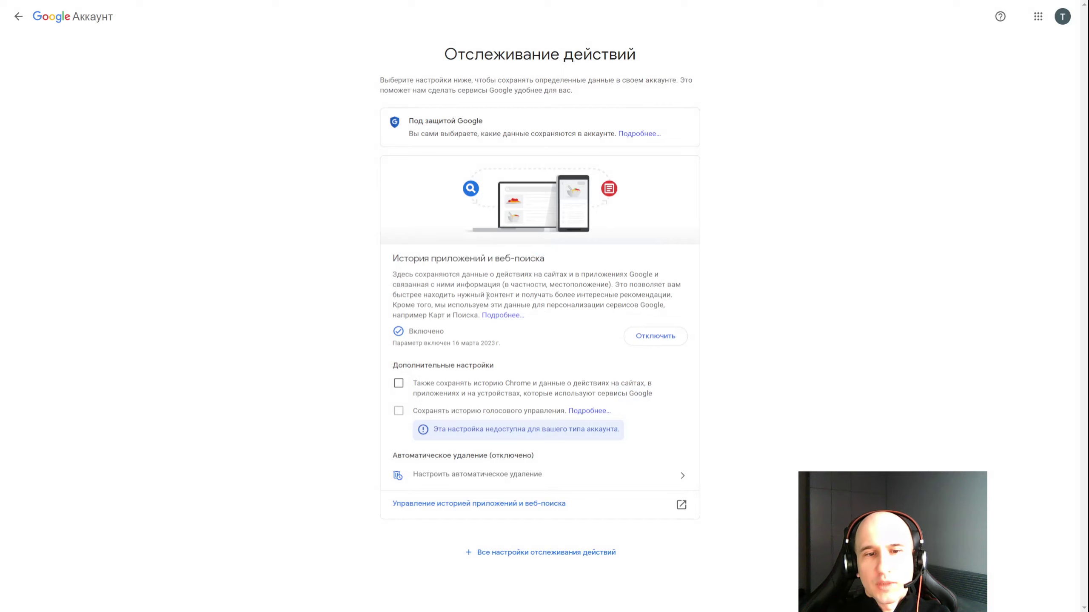
Step: Try a «3 месяца» automatic deletion period for the app and web search history, and cancel without applying it
click(562, 475)
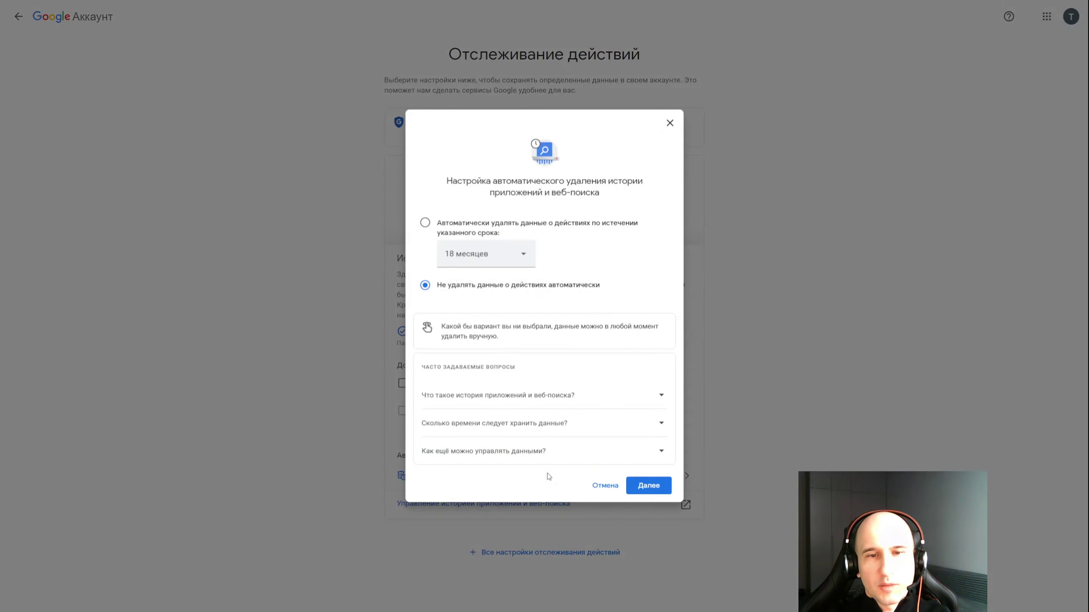
click(445, 252)
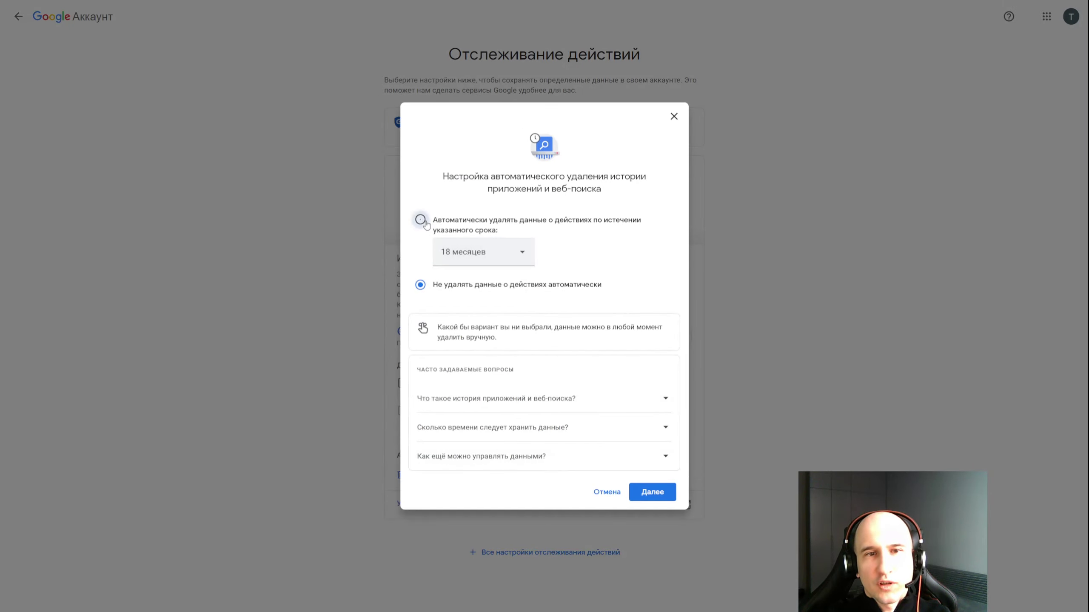
click(487, 251)
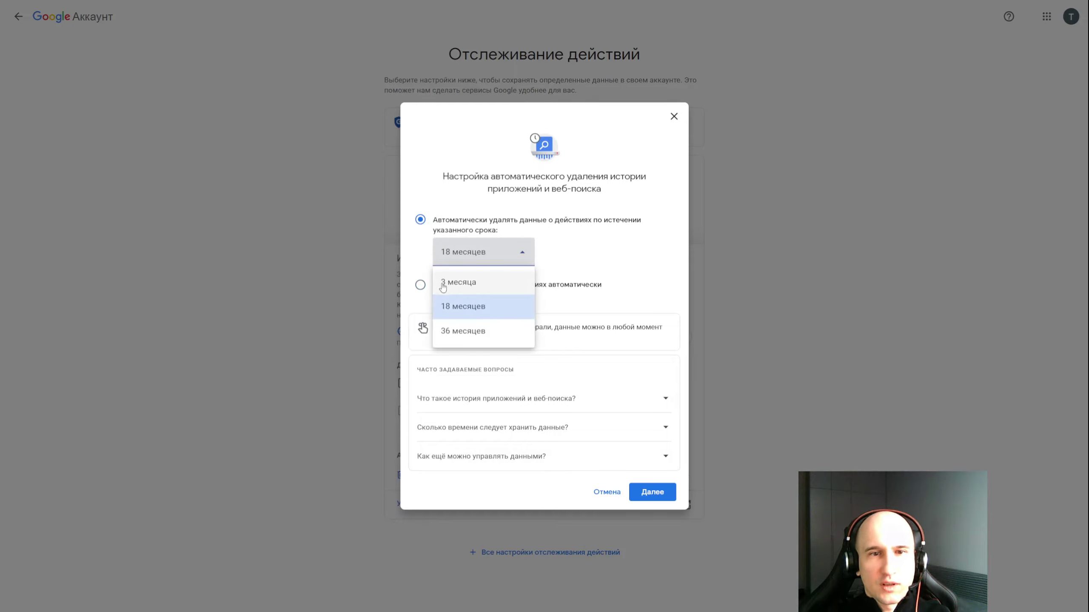
click(467, 285)
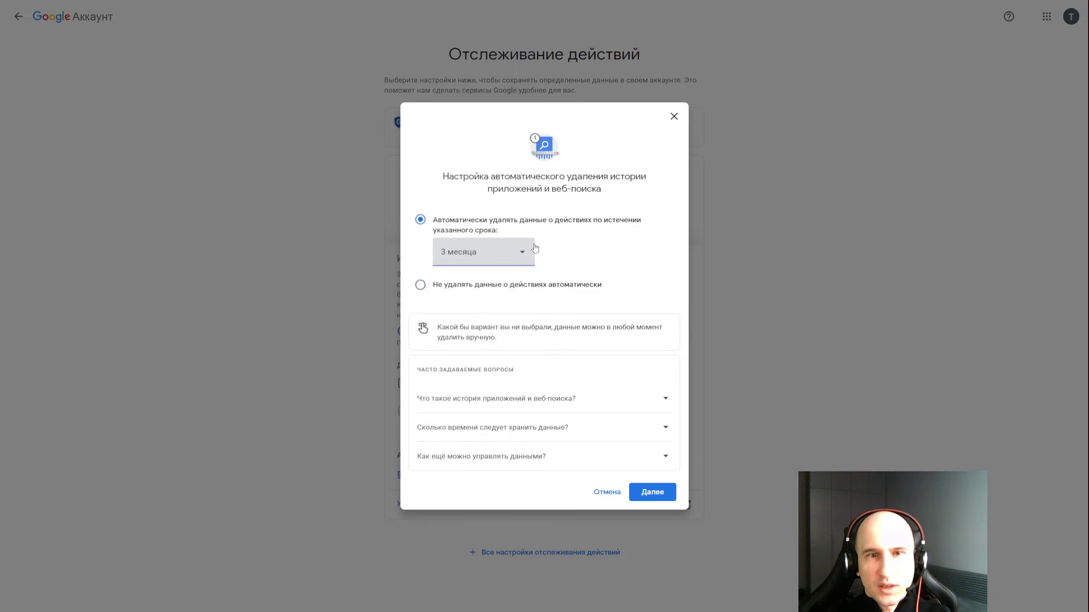
click(600, 497)
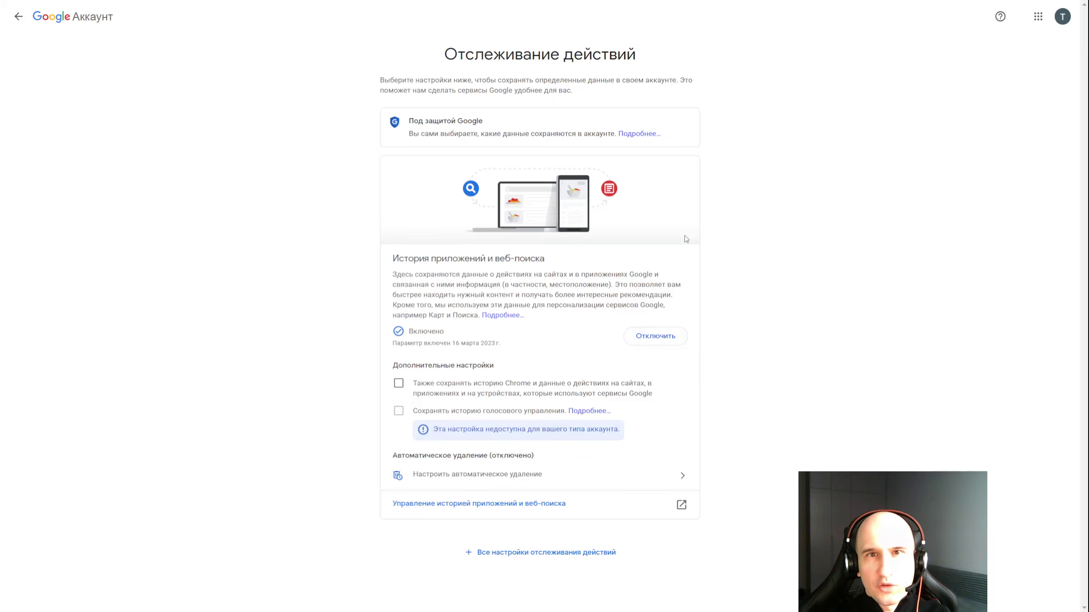
Step: Pause recording of the app and web search history, and go back to «Данные и конфиденциальность»
click(656, 336)
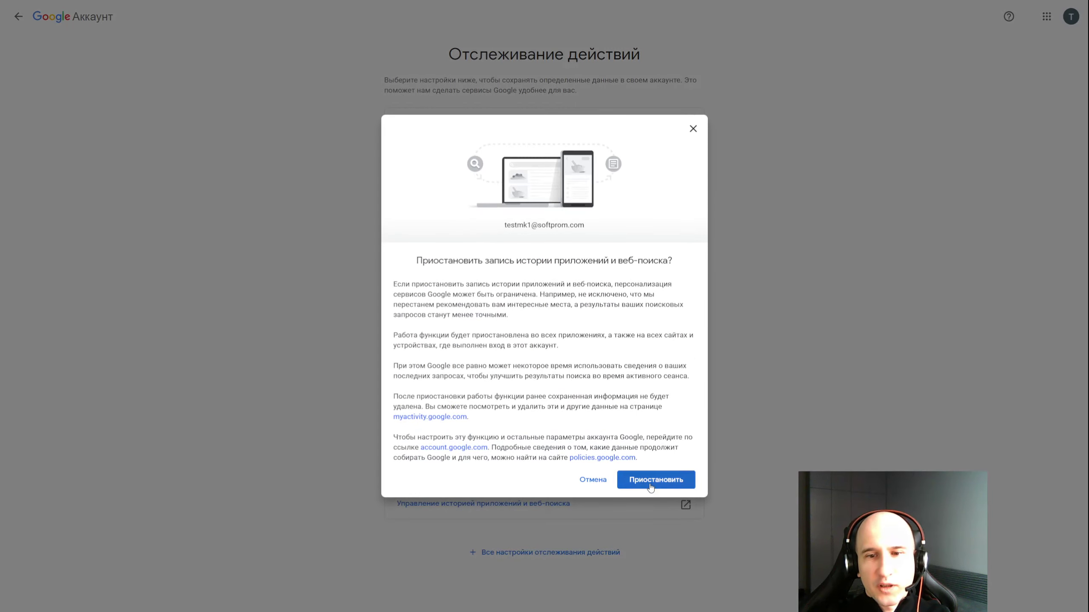
click(651, 480)
click(676, 443)
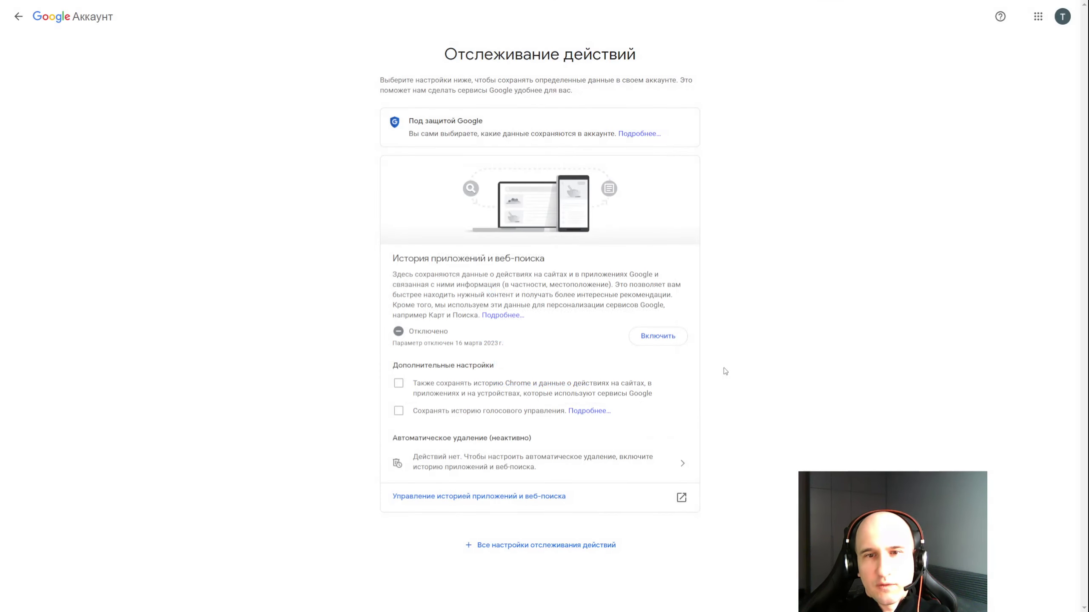
click(17, 16)
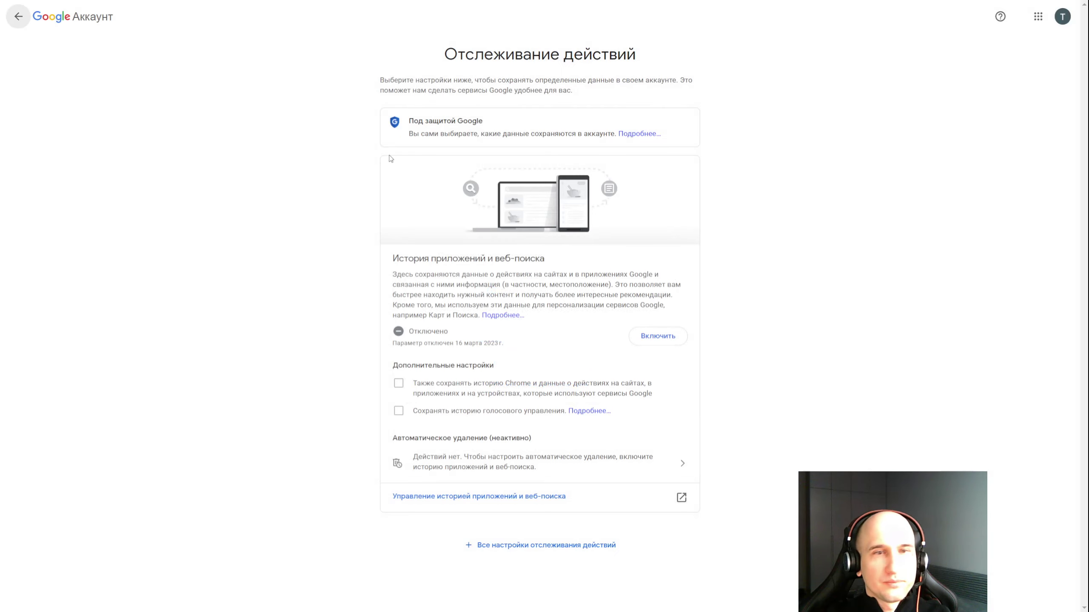
Step: Turn on recording of «История местоположений» from the history settings and confirm it
scroll(561, 249, down, 5)
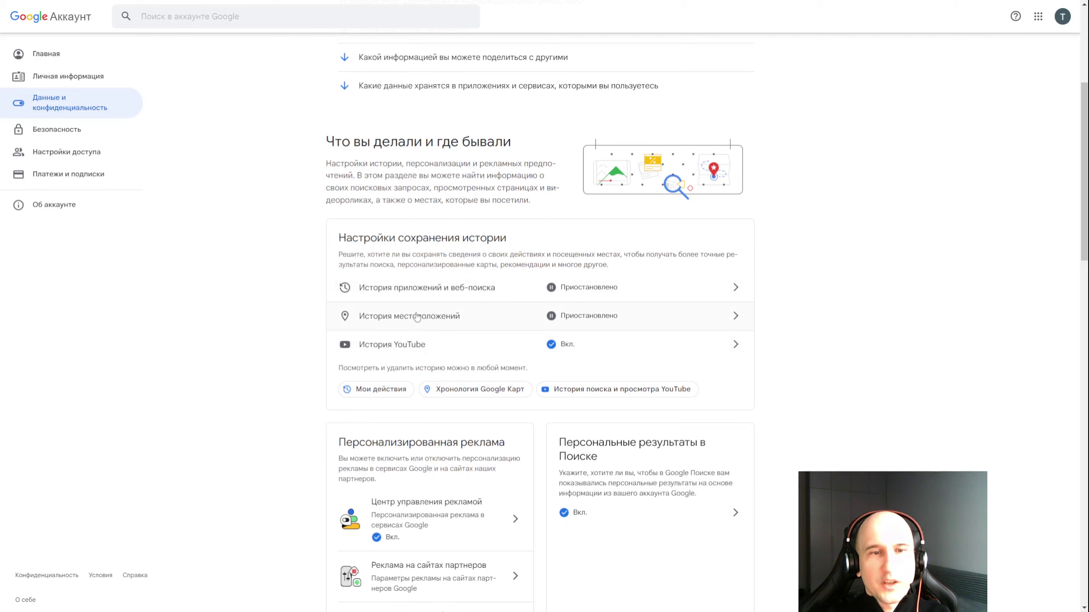
click(447, 320)
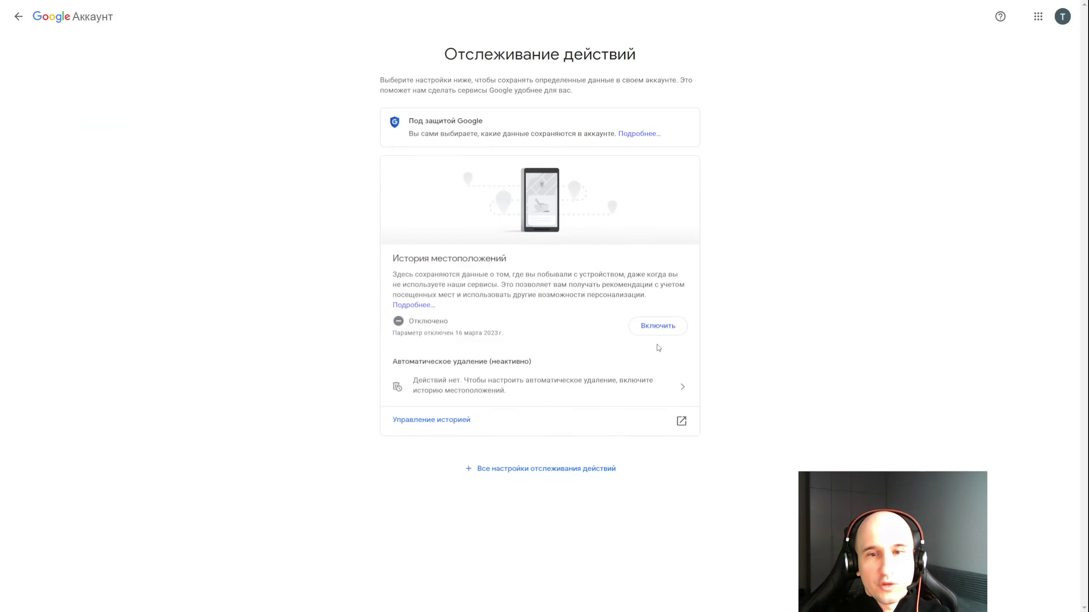
click(655, 327)
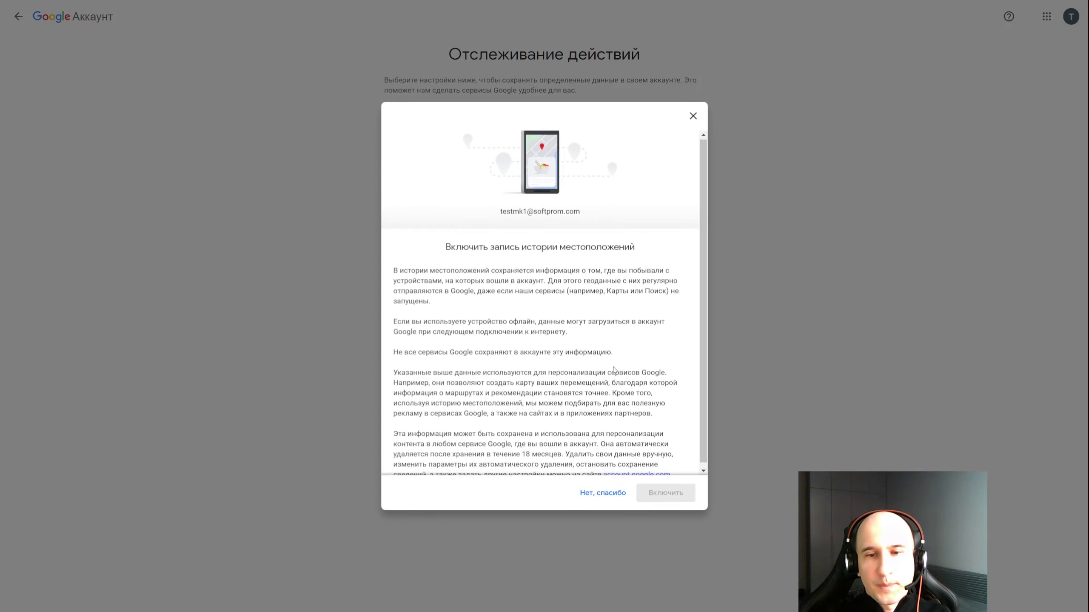
scroll(614, 369, down, 5)
click(663, 492)
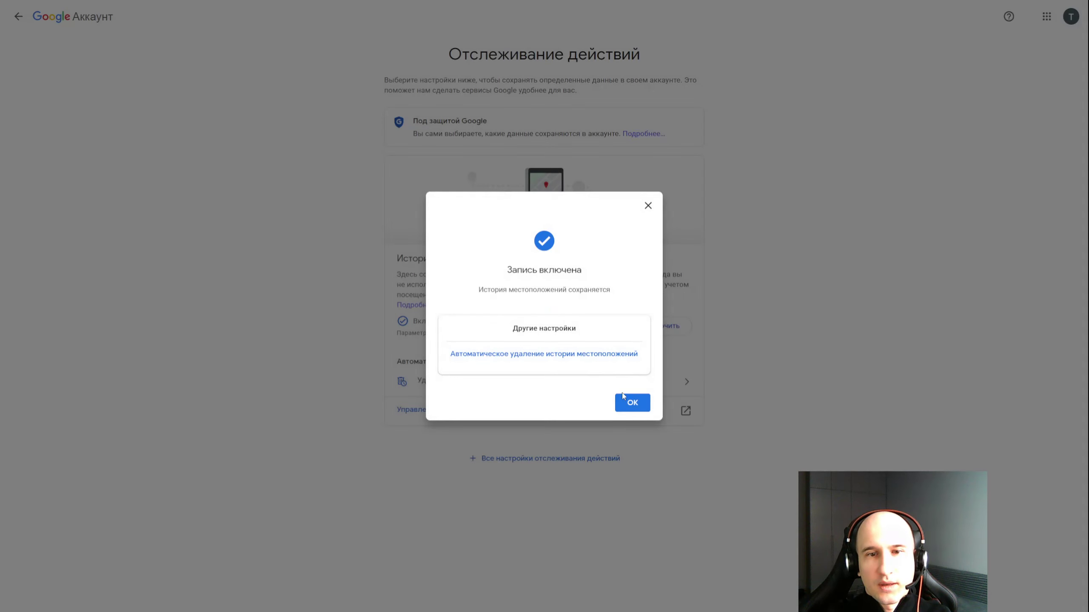
click(625, 399)
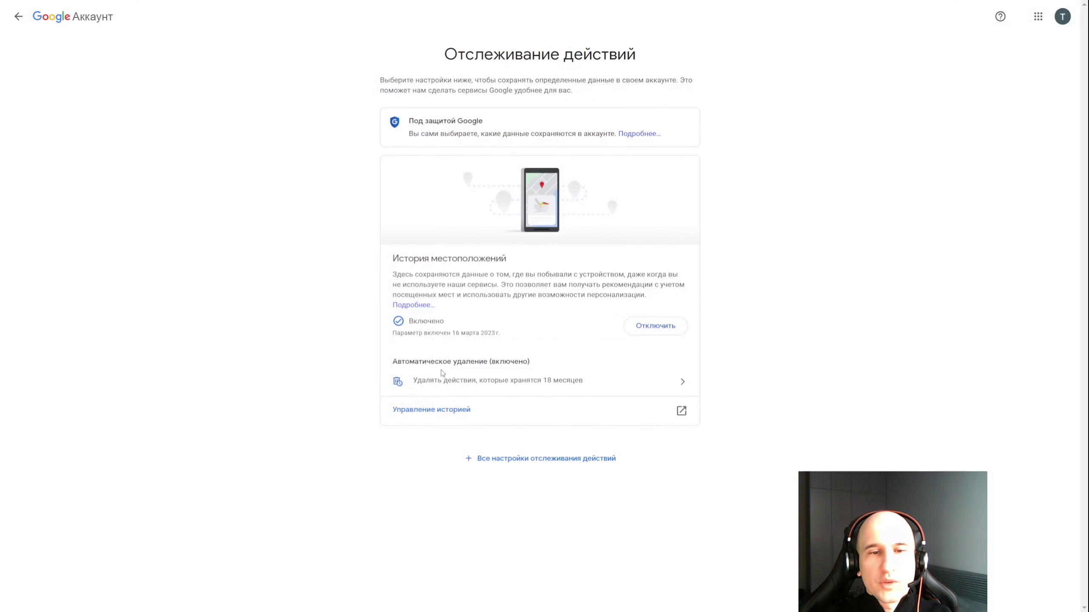
Step: View the location history timeline on the map, and return to the «Данные и конфиденциальность» page
click(459, 412)
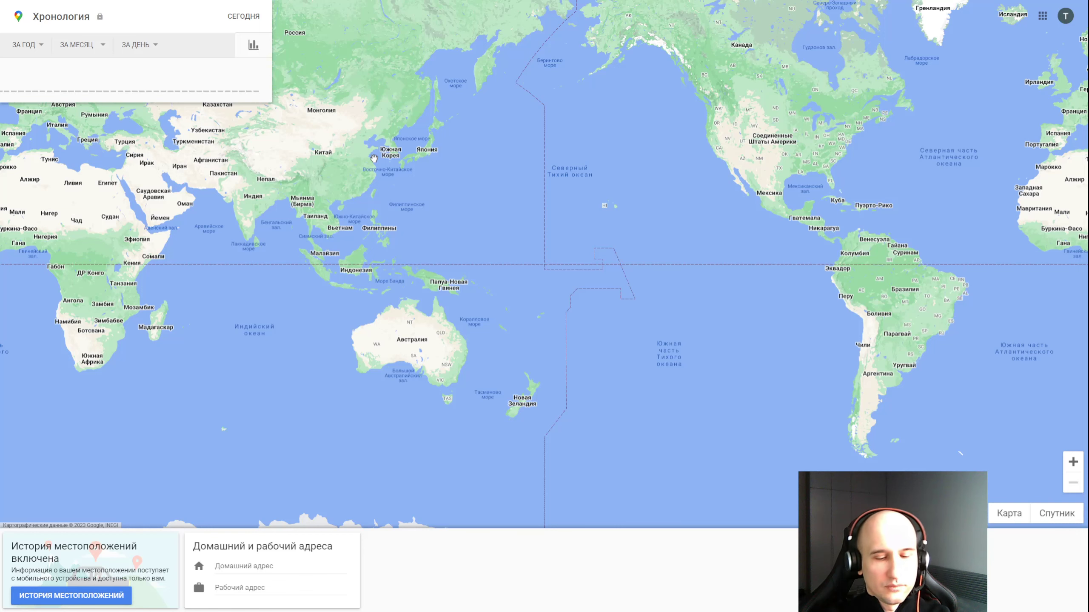
key(F11)
click(16, 40)
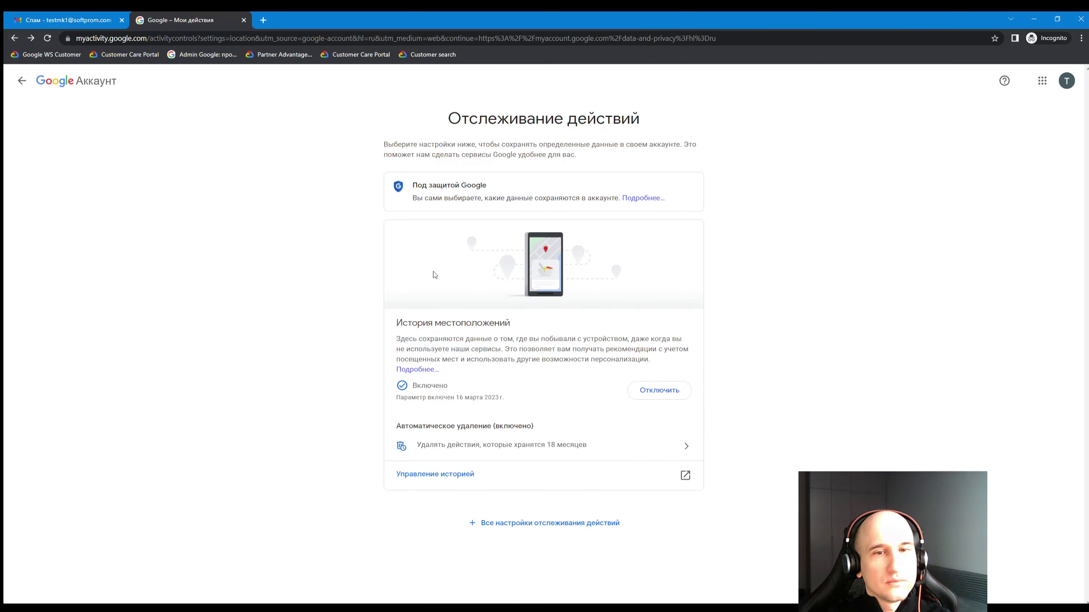
key(F11)
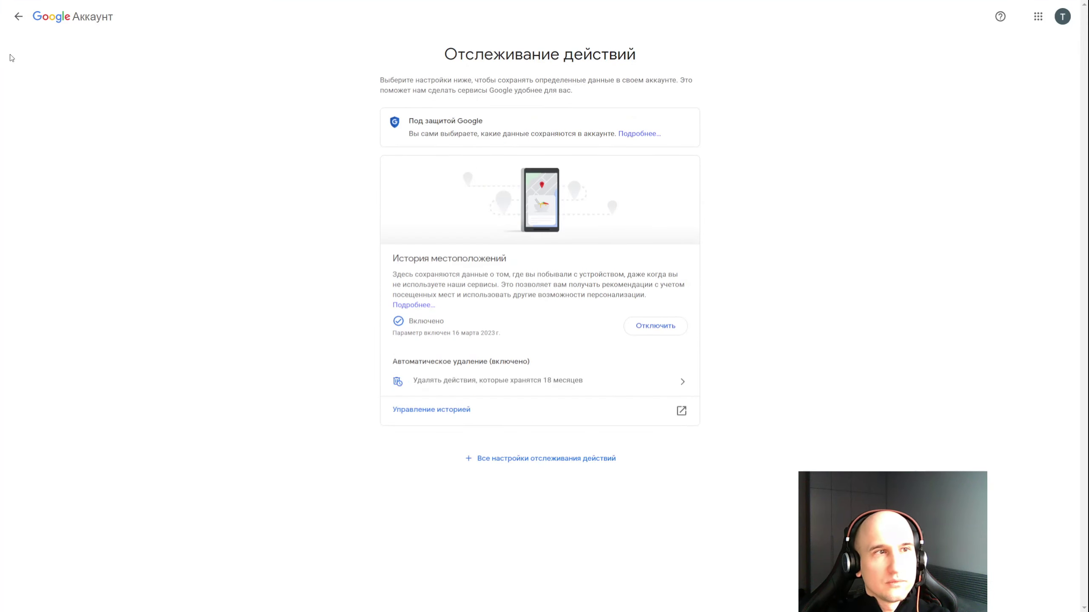
click(18, 17)
Step: Examine the ad privacy categories and activities in «Центр управления рекламой», and return to the data and privacy settings
scroll(429, 250, down, 7)
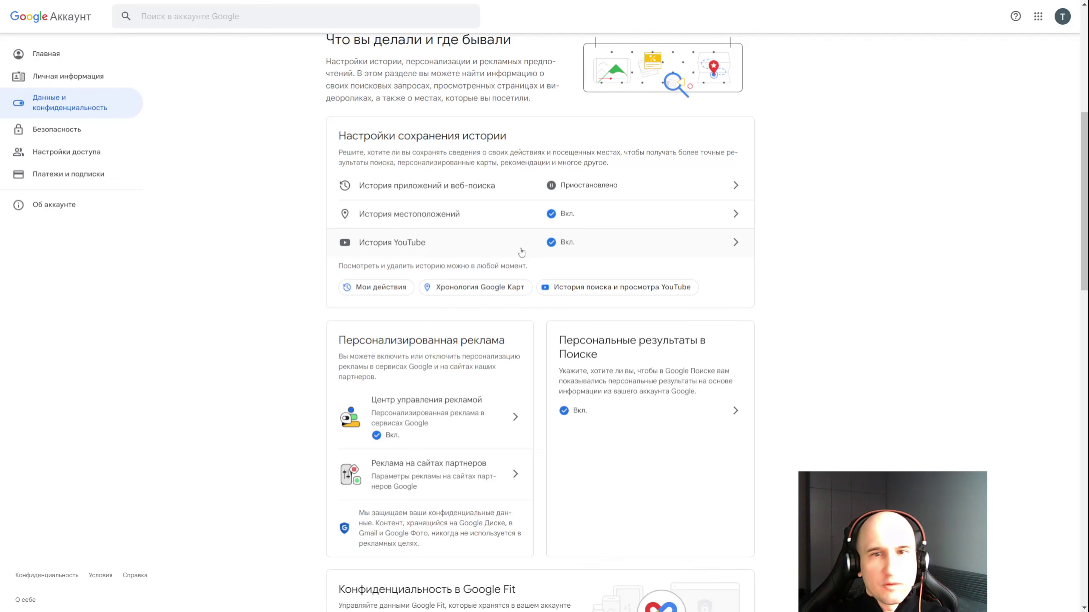
scroll(486, 236, down, 5)
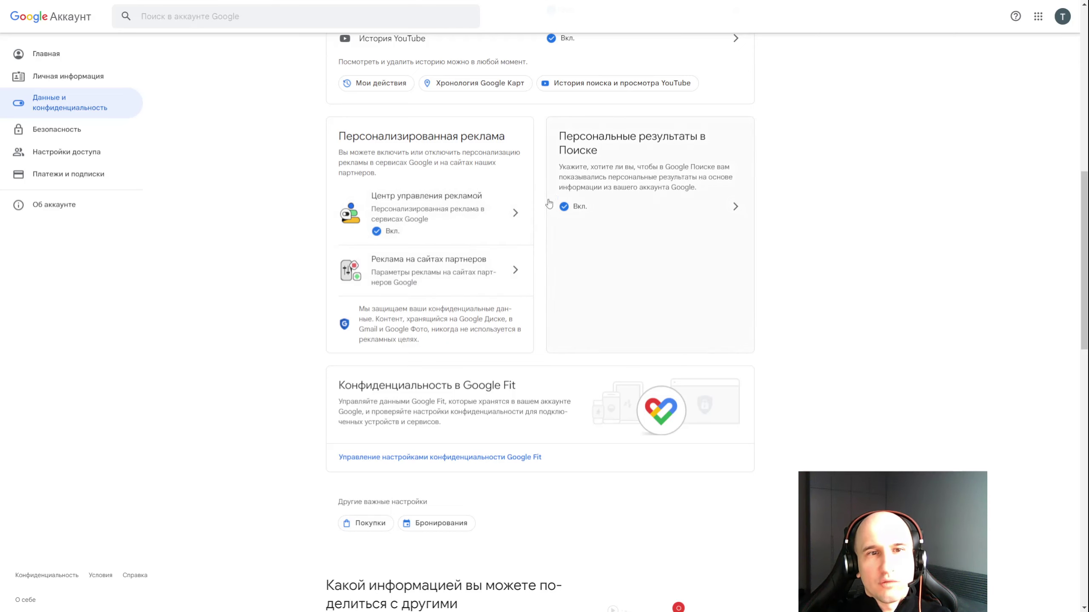
click(450, 215)
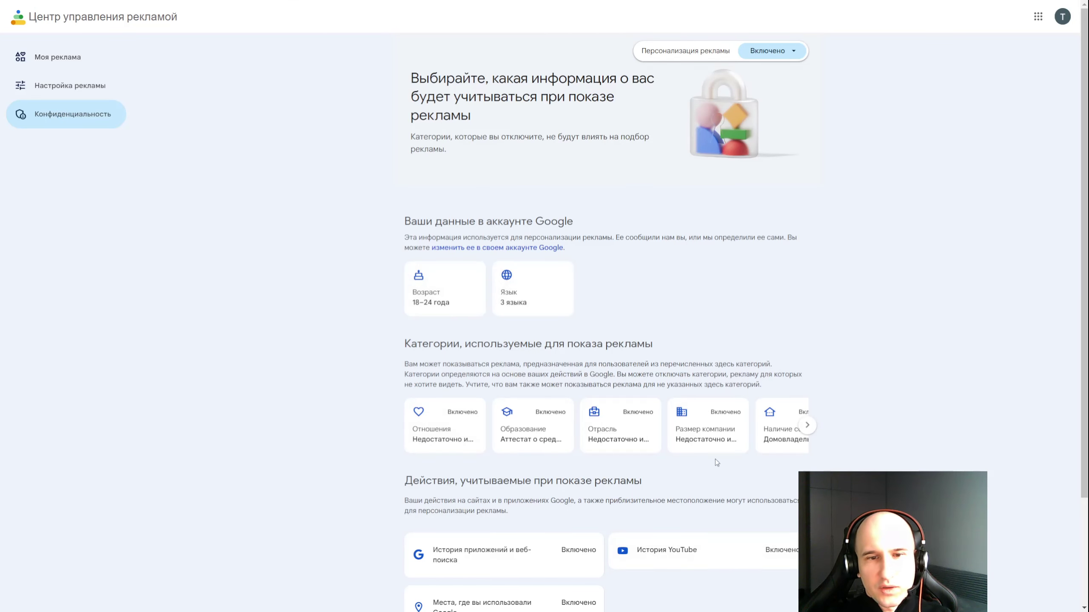
scroll(722, 343, down, 3)
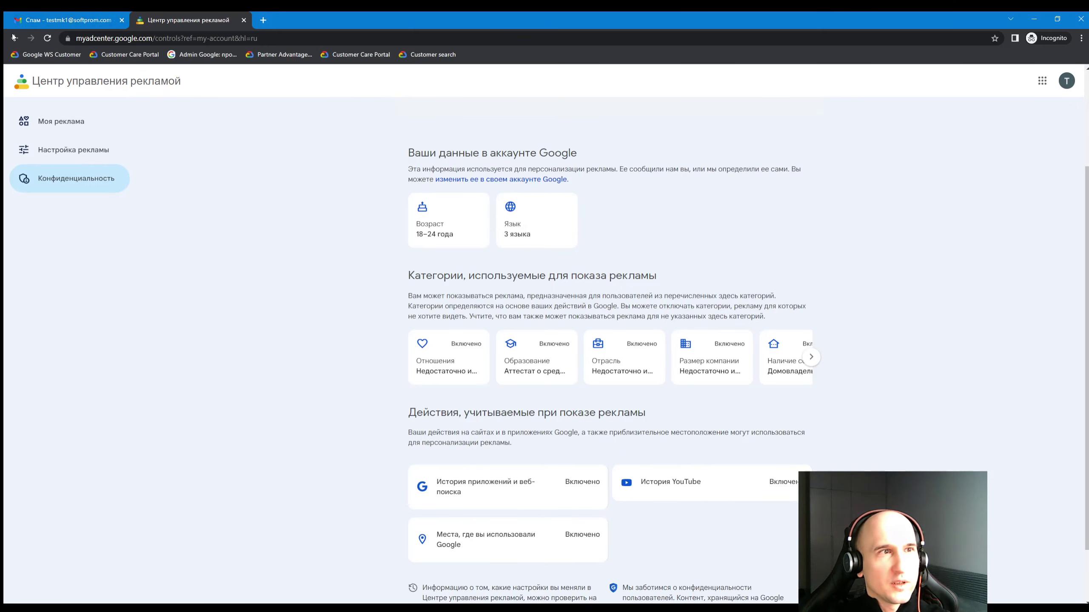
click(12, 38)
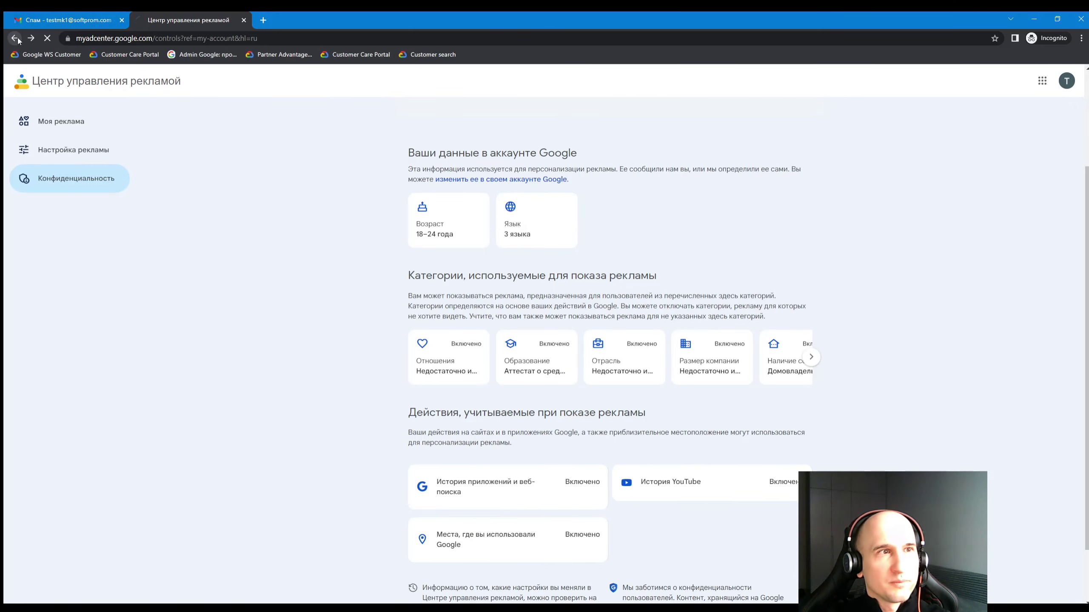
Step: Review the ad personalization, Google Fit privacy and information sharing sections of the data and privacy settings
scroll(522, 328, down, 5)
scroll(510, 323, down, 4)
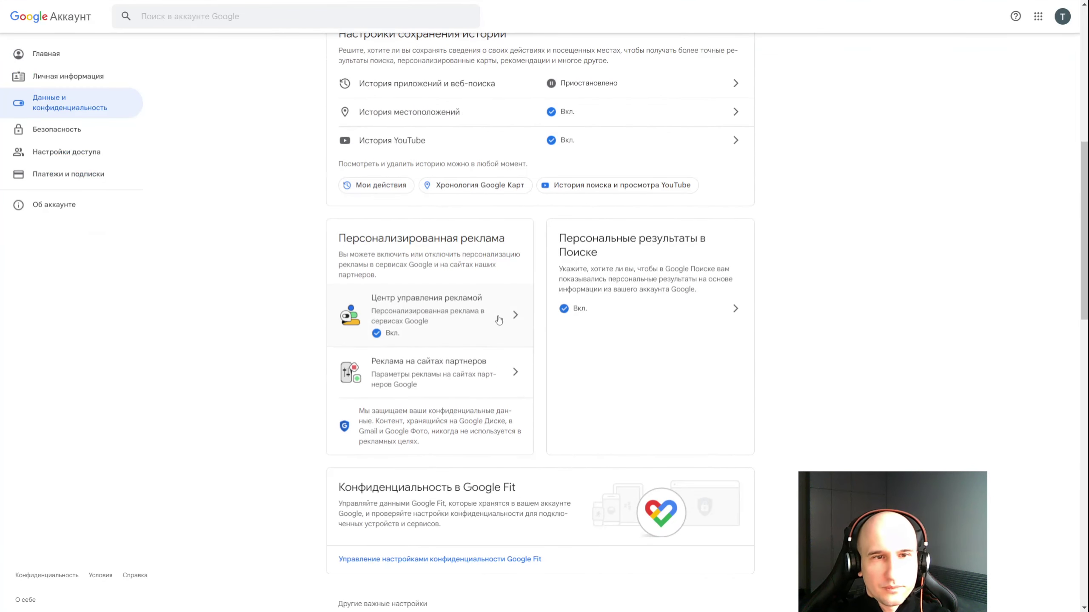
scroll(497, 319, up, 3)
scroll(467, 283, down, 3)
scroll(467, 284, down, 1)
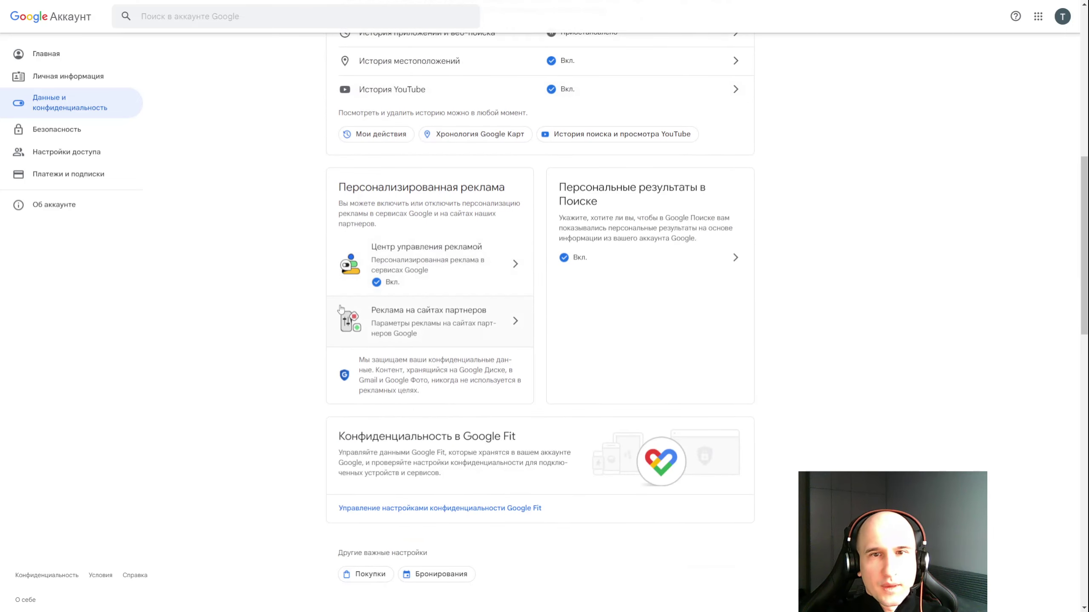
scroll(514, 293, down, 3)
scroll(477, 287, down, 2)
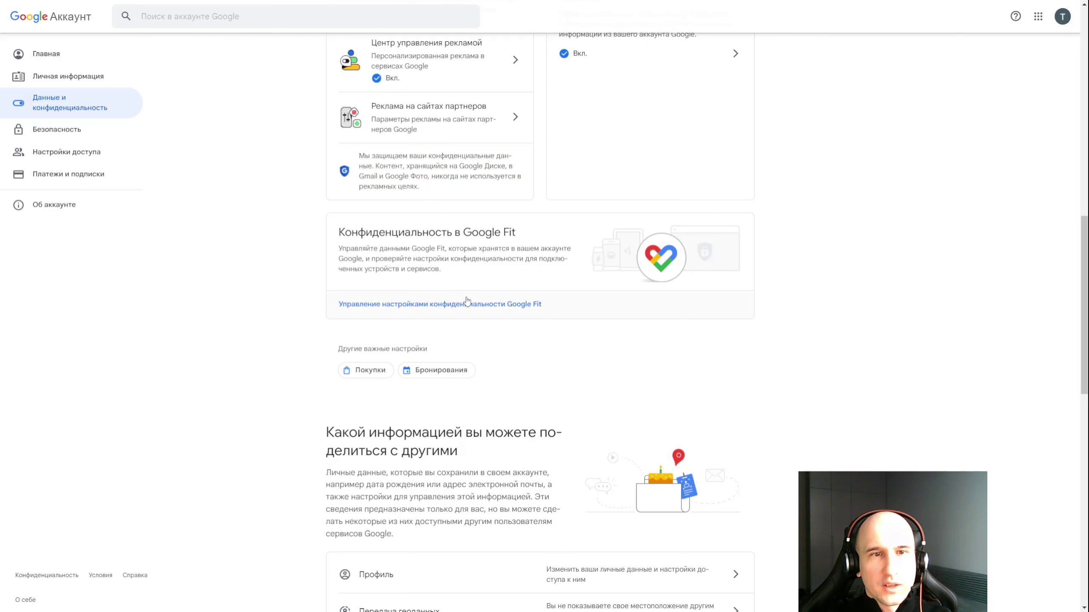
scroll(592, 258, down, 5)
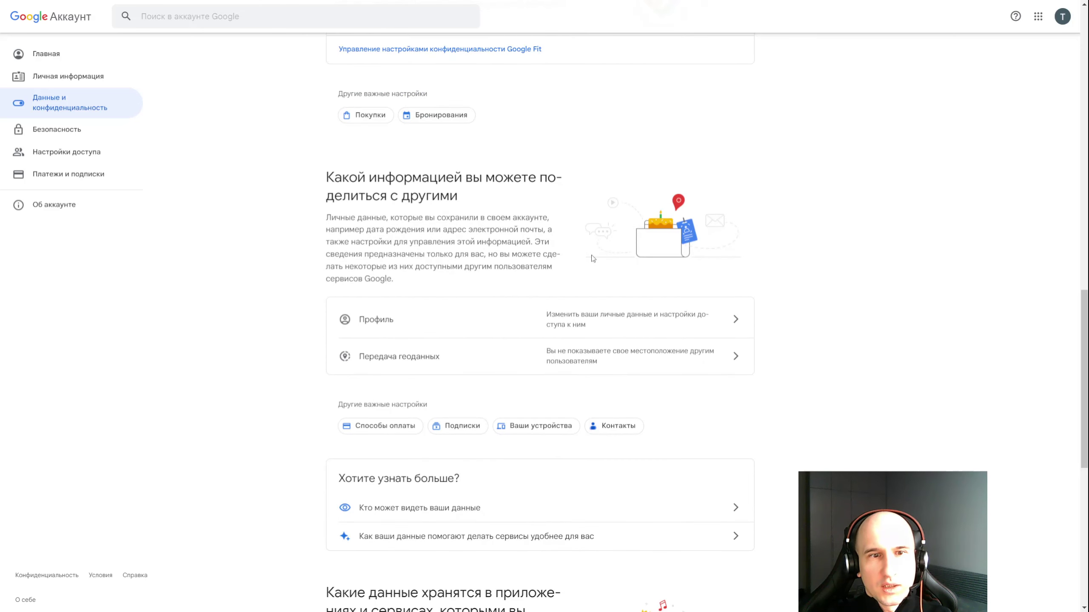
Step: Make the profile's birth date visible to «Пользователи вашей организации» with the birth year shown, save it, and leave the profile
click(460, 318)
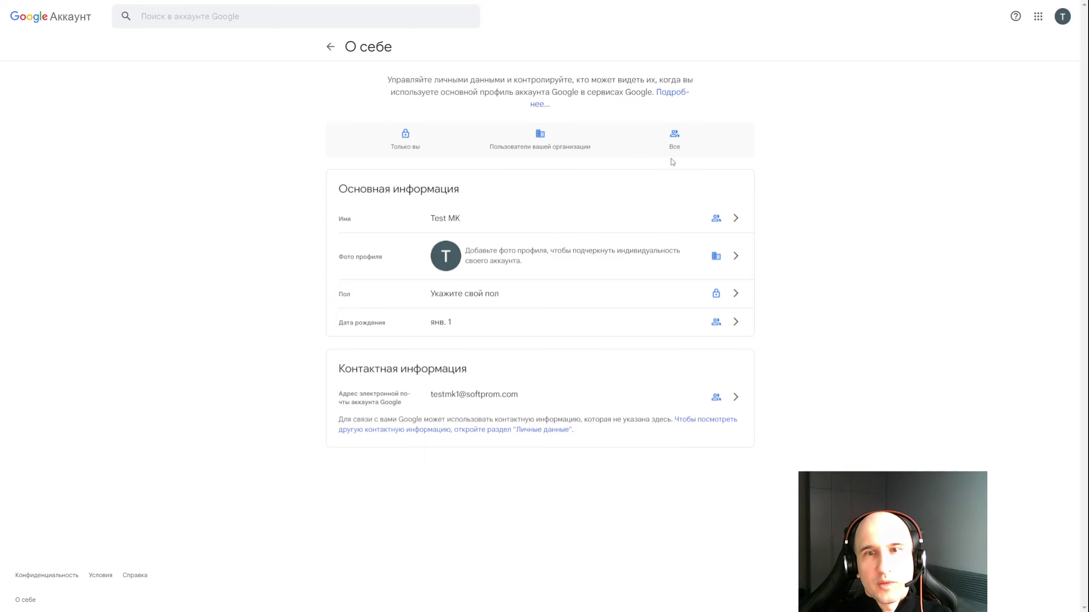
click(471, 328)
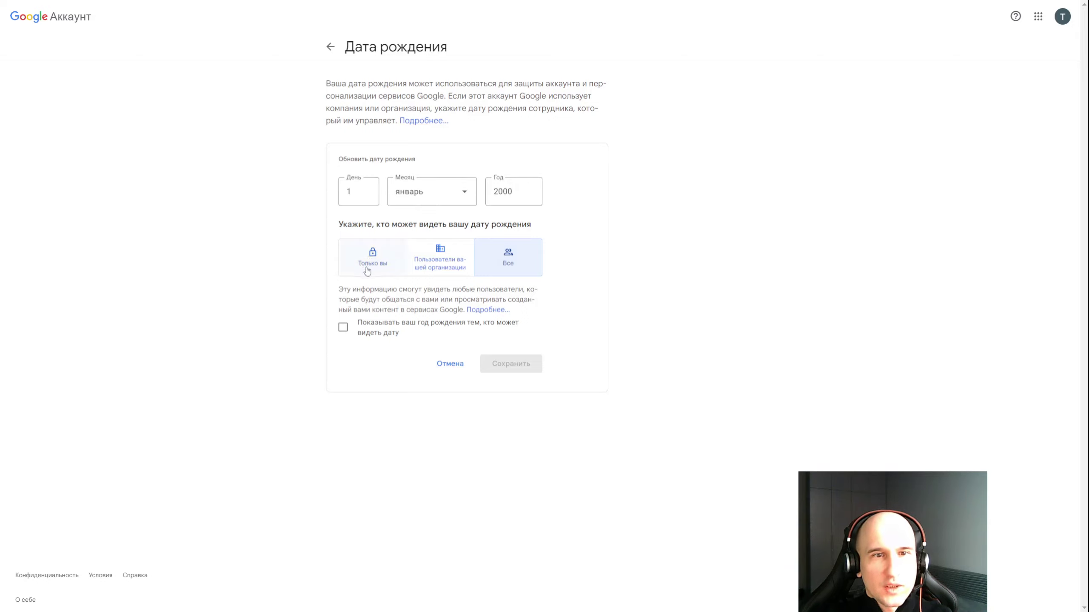
click(460, 259)
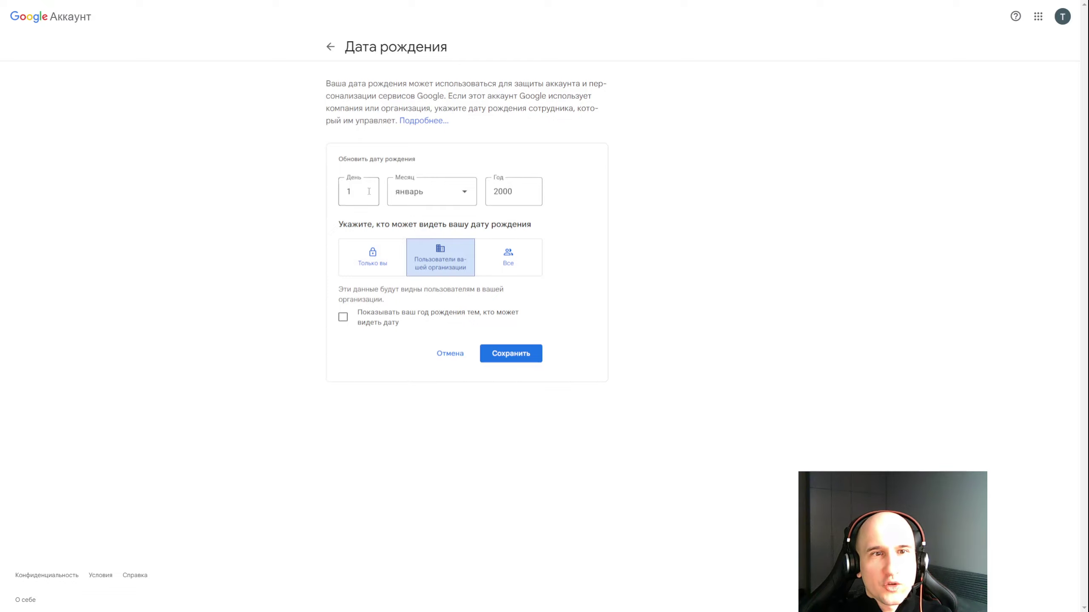
click(343, 316)
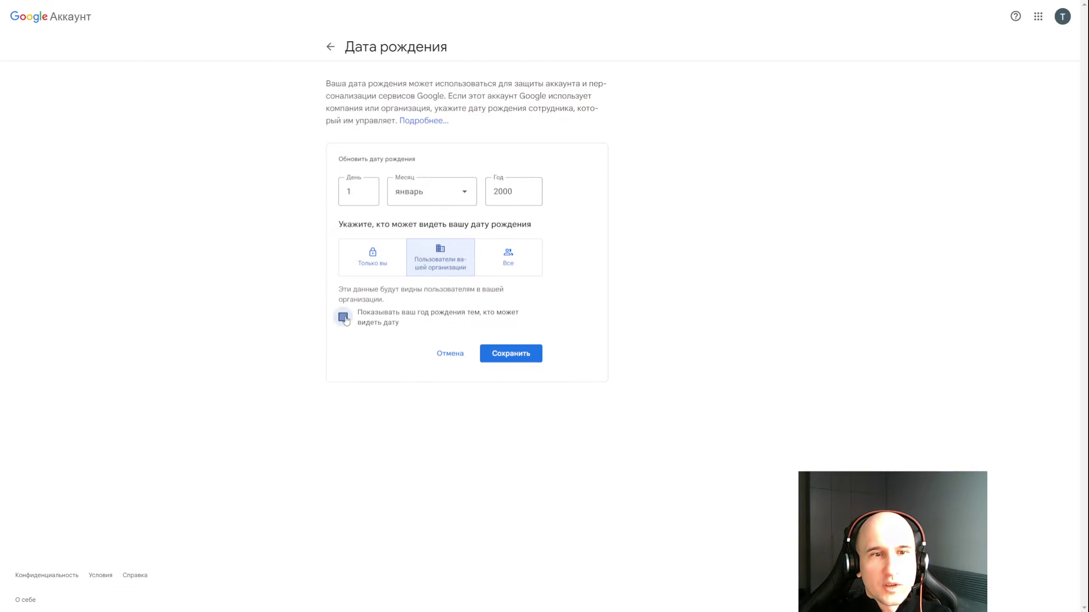
click(508, 355)
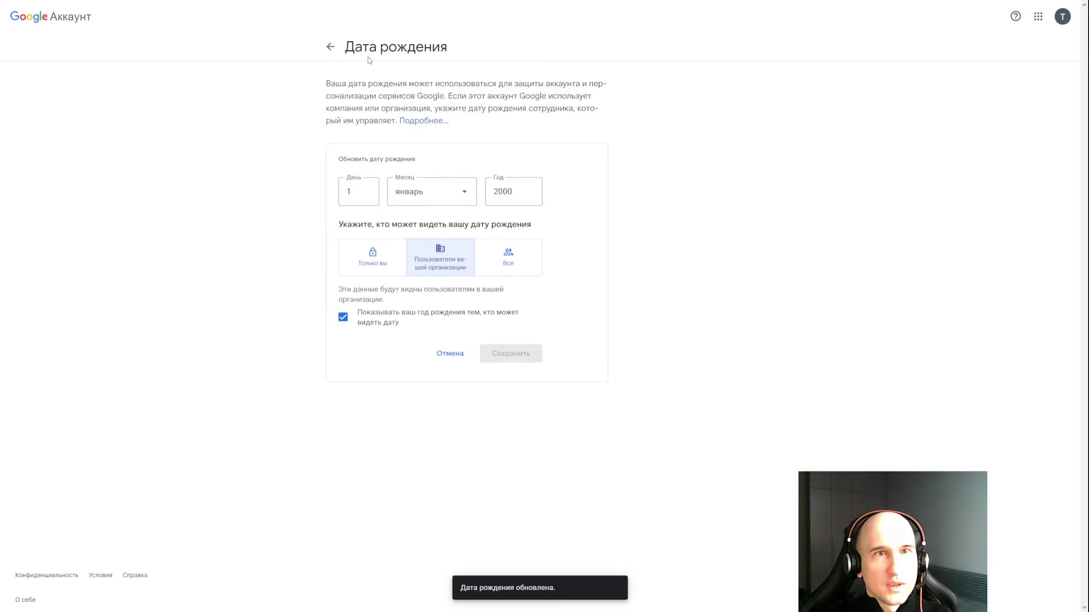
click(330, 47)
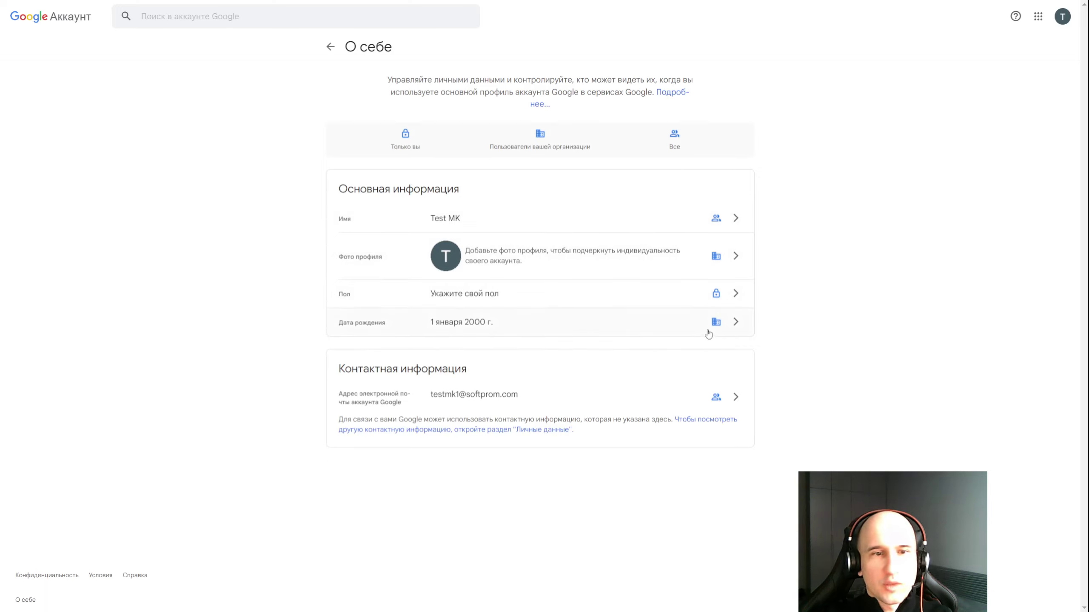
click(327, 47)
Step: View the «Передача геоданных» settings, and return to the «Данные и конфиденциальность» page
scroll(511, 257, down, 10)
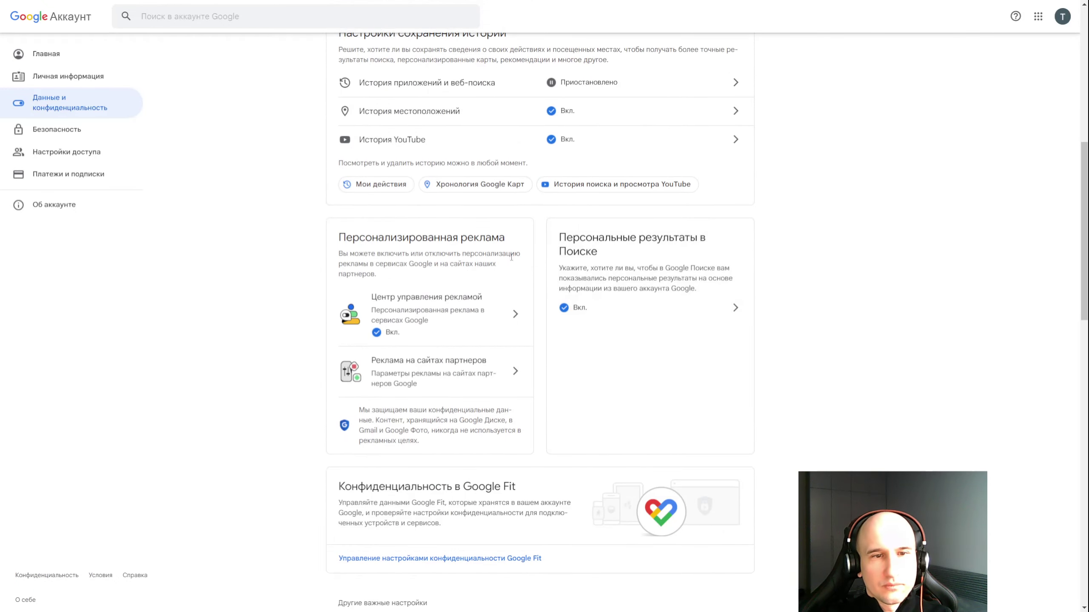
scroll(511, 257, down, 15)
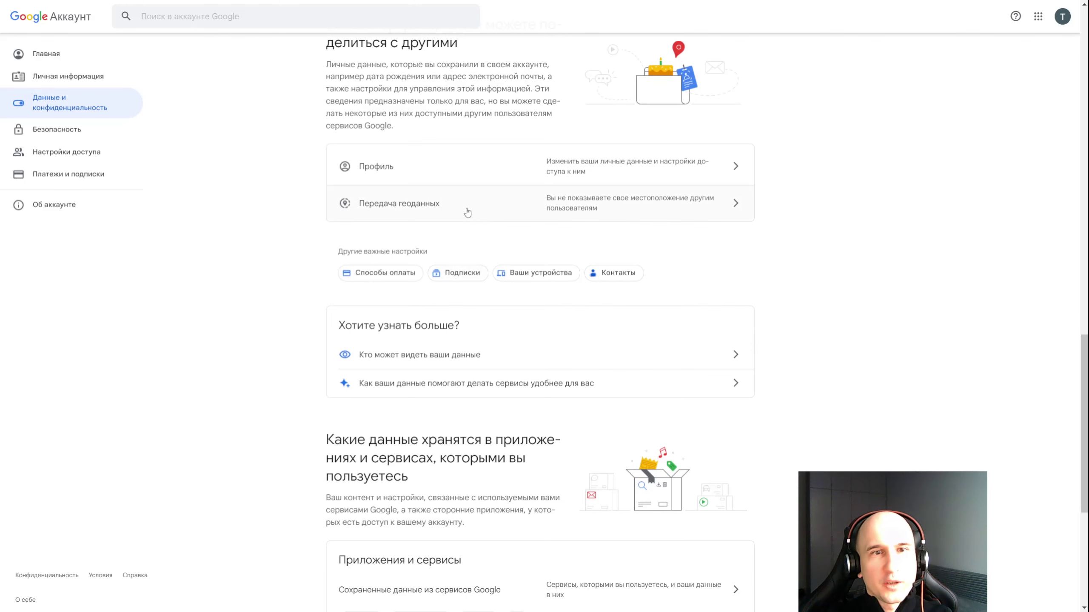
click(563, 207)
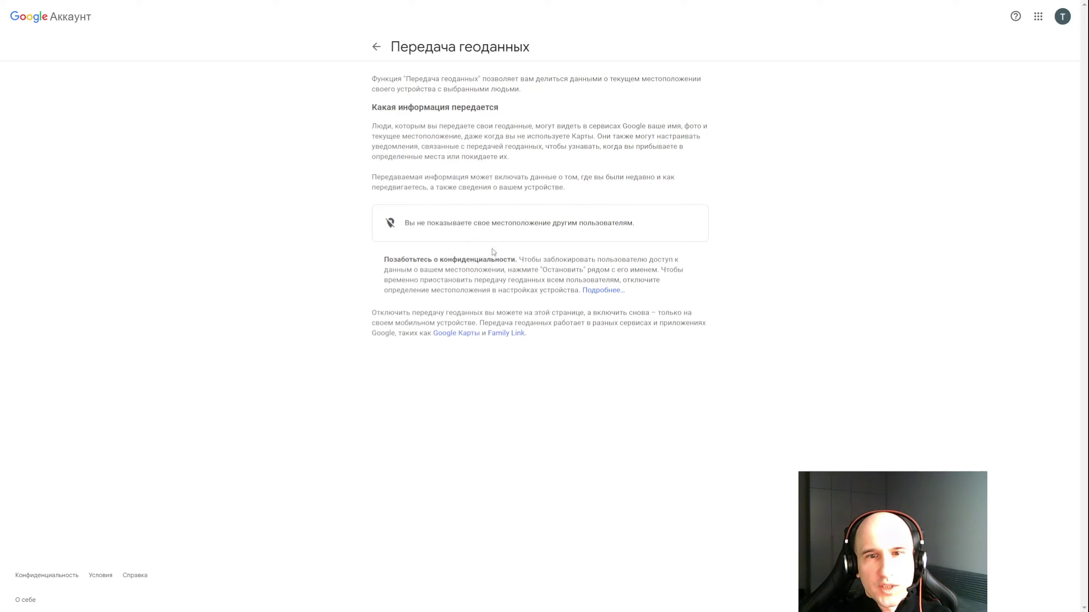
click(376, 46)
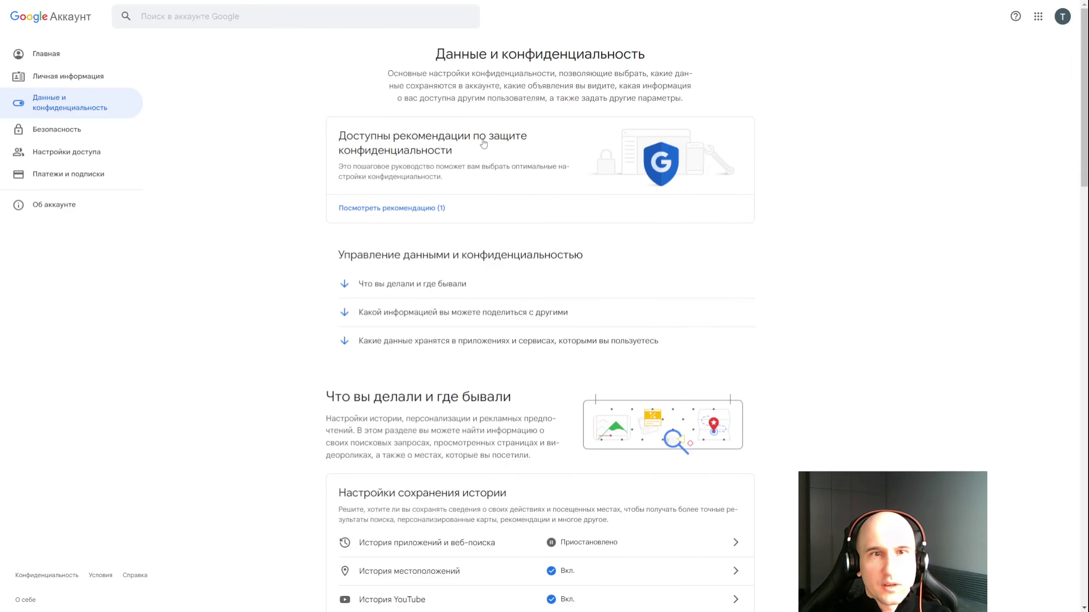
Step: Review the data saved from Google services in «Личный кабинет Google», and return to the data and privacy settings
scroll(541, 265, down, 10)
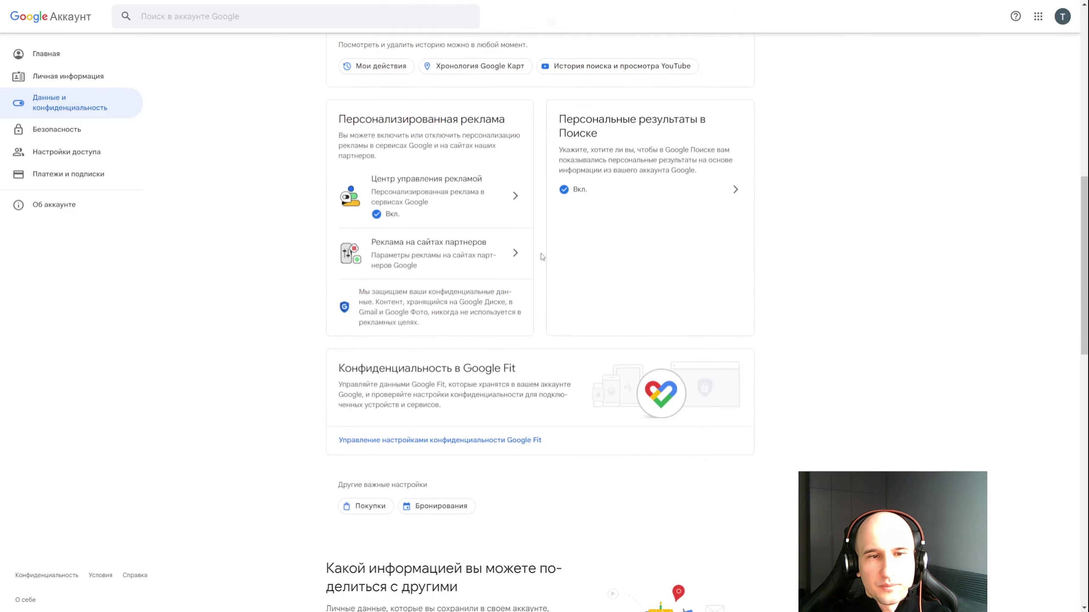
scroll(540, 259, down, 8)
scroll(530, 263, up, 2)
scroll(522, 257, down, 5)
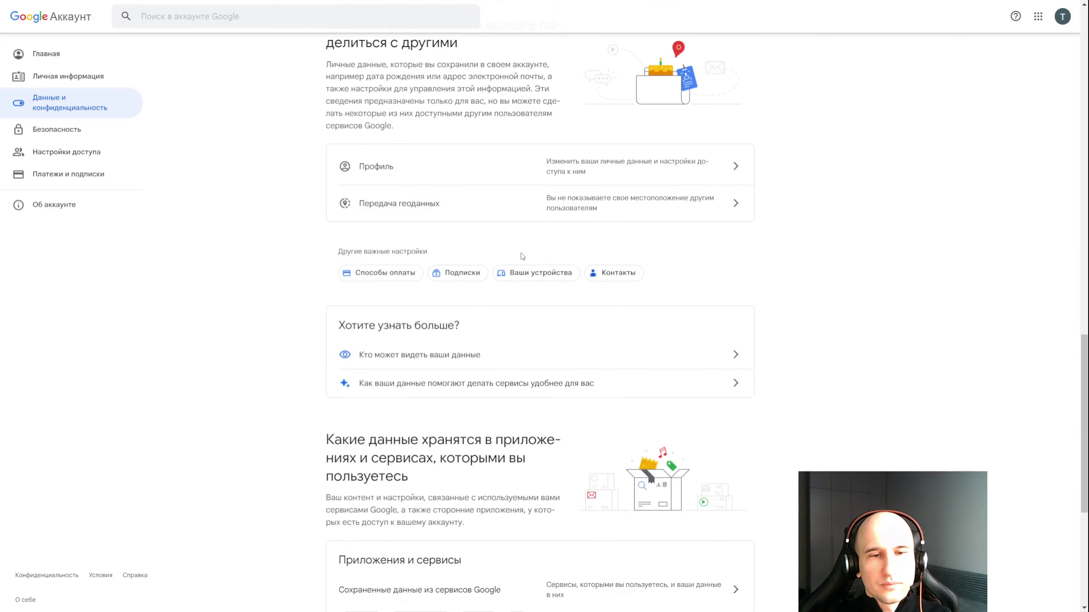
scroll(523, 257, down, 7)
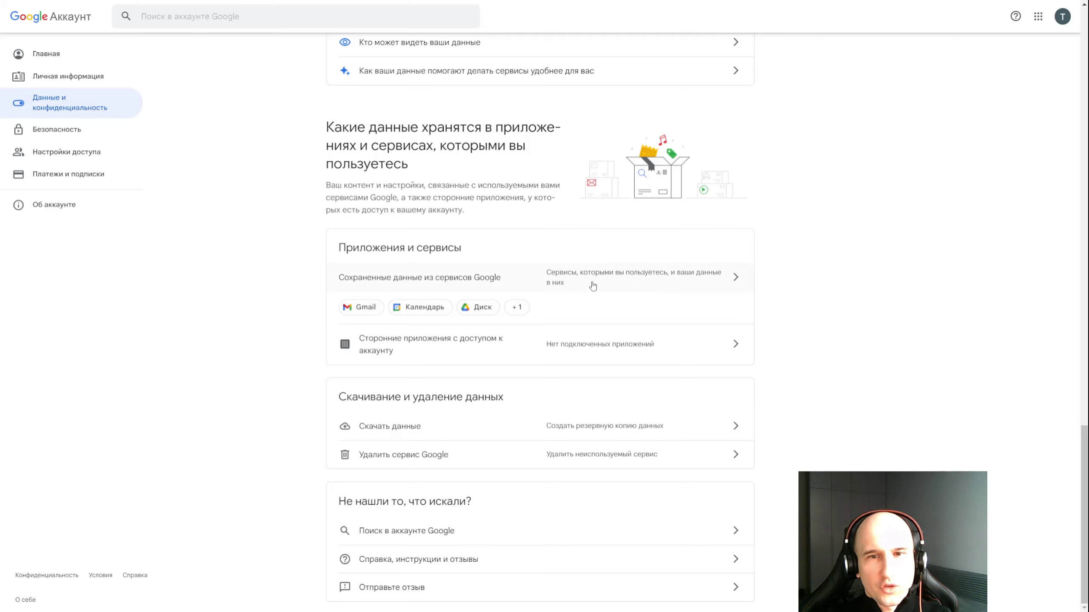
click(630, 281)
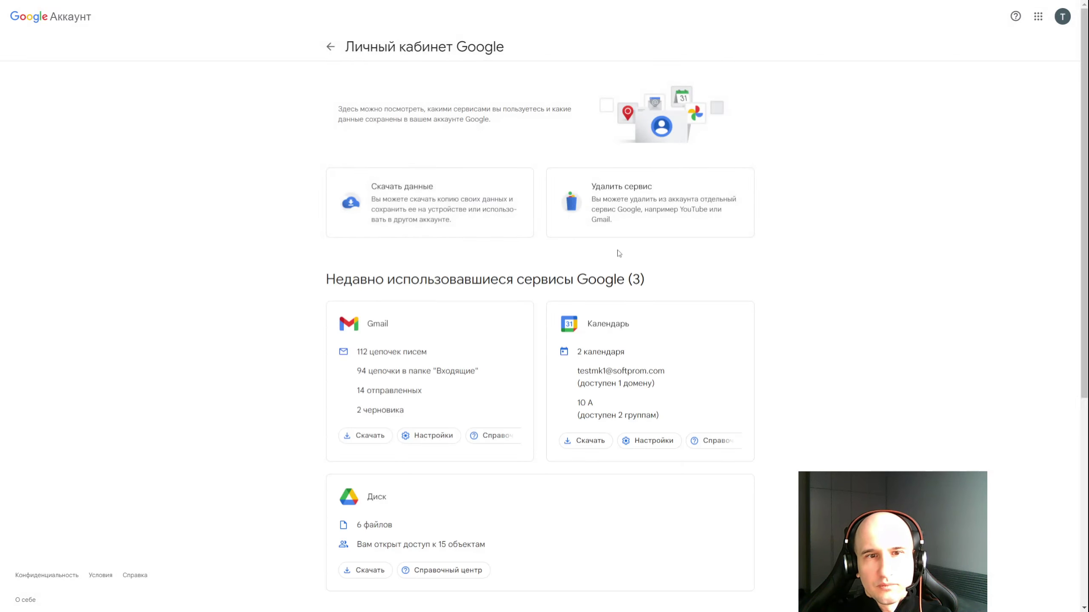
scroll(418, 226, down, 5)
scroll(566, 122, up, 5)
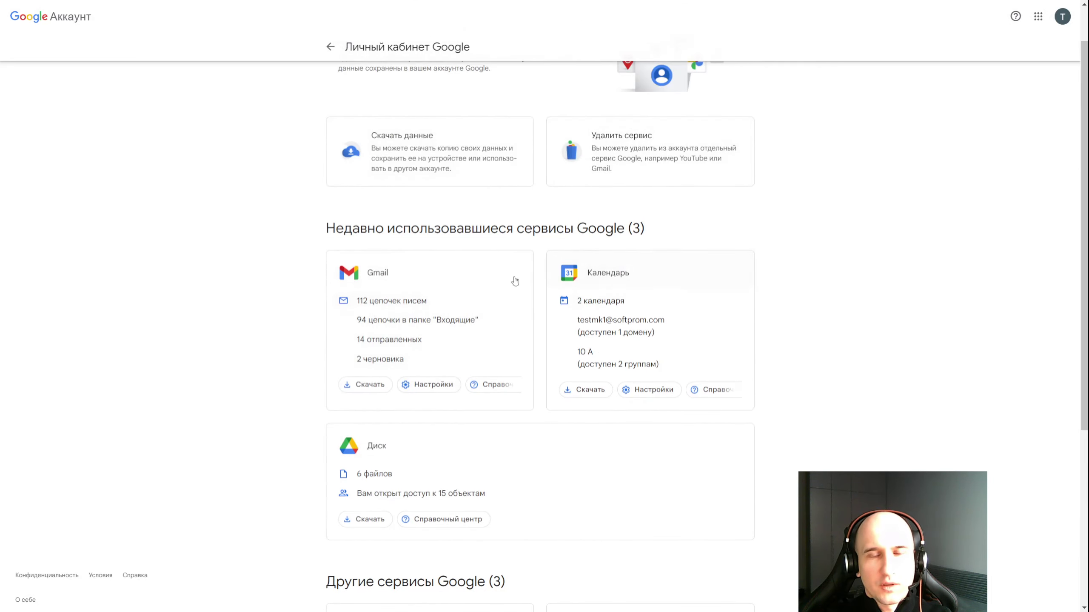
scroll(488, 262, up, 1)
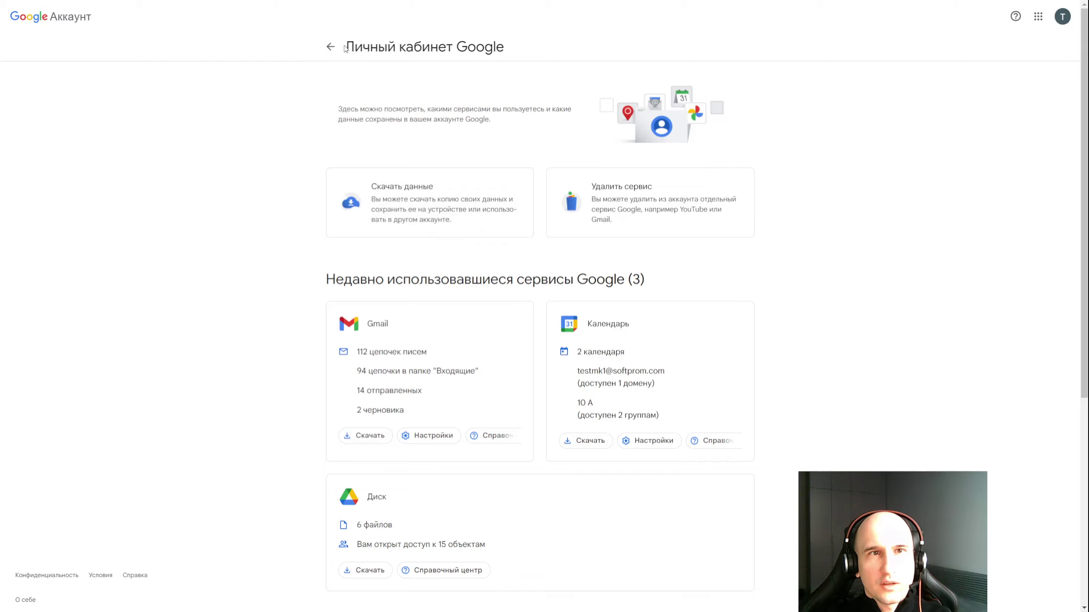
click(330, 47)
Step: Review the connected apps and the data download and deletion options at the end of the data and privacy settings
scroll(519, 205, down, 15)
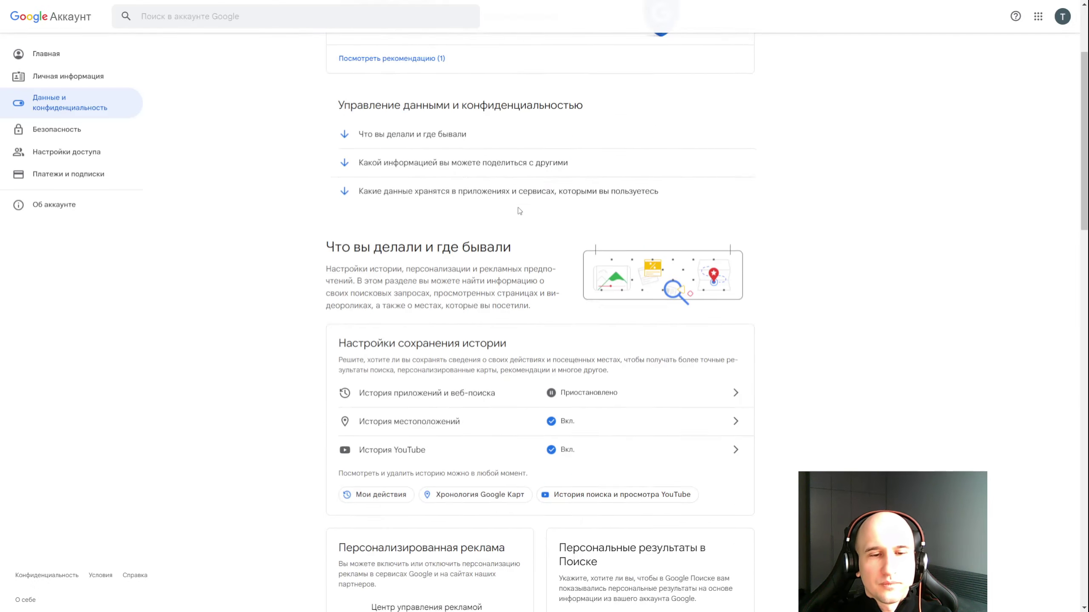
scroll(519, 205, down, 6)
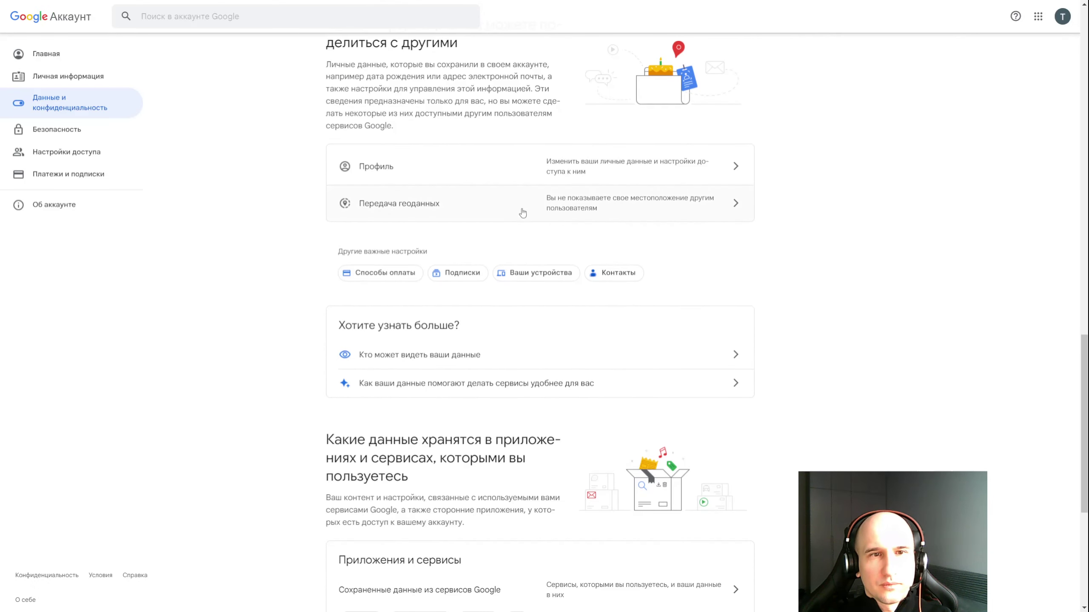
scroll(536, 232, down, 3)
scroll(539, 235, down, 3)
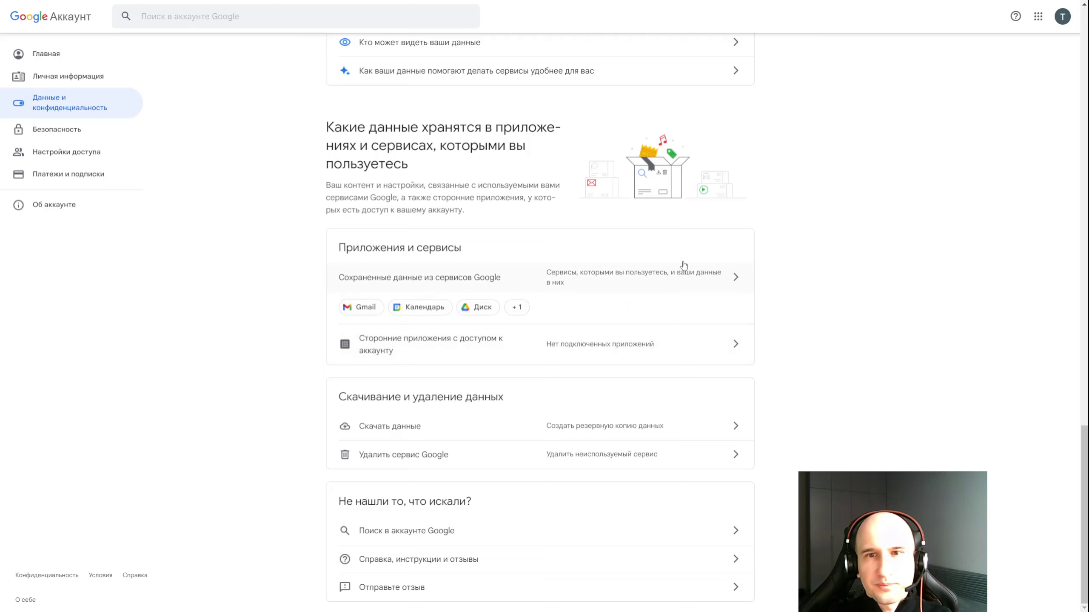
Step: View the «Проверка безопасности» recommendations for protecting the account, and return to the «Безопасность» page
click(62, 132)
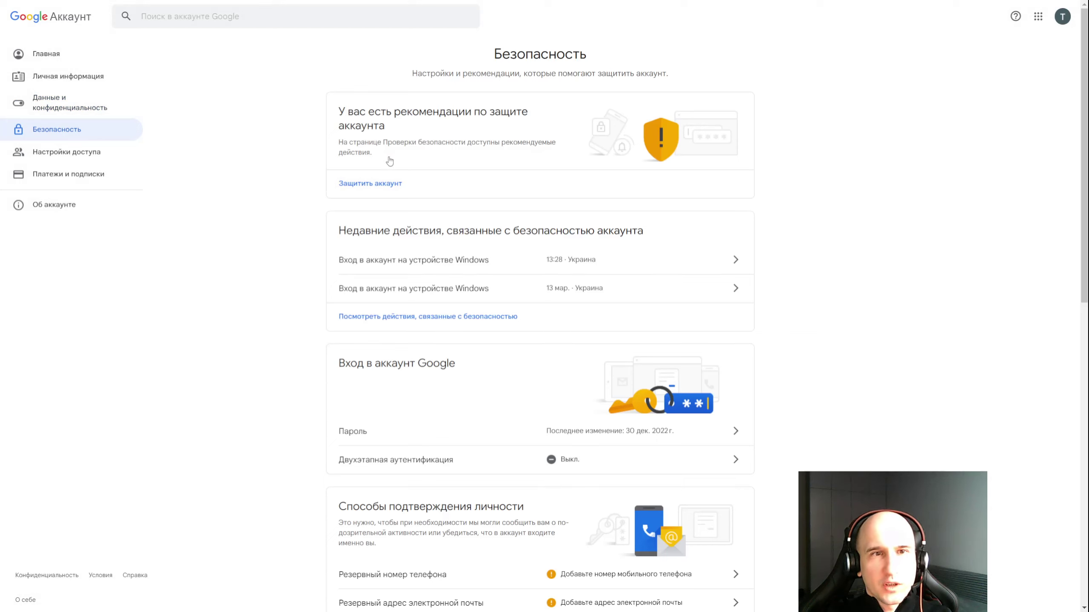
click(381, 187)
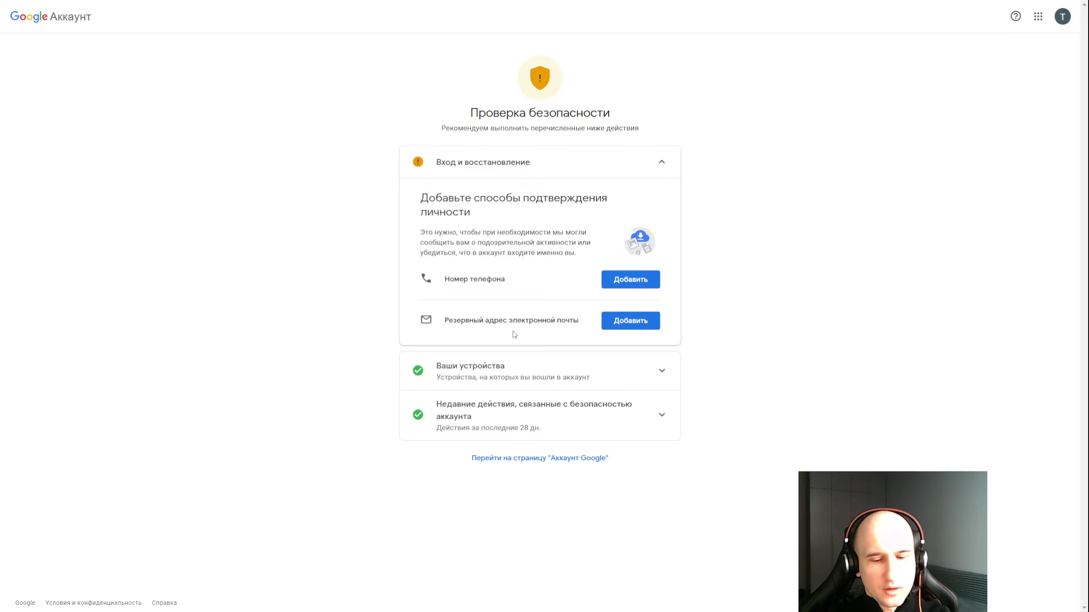
key(F11)
click(11, 39)
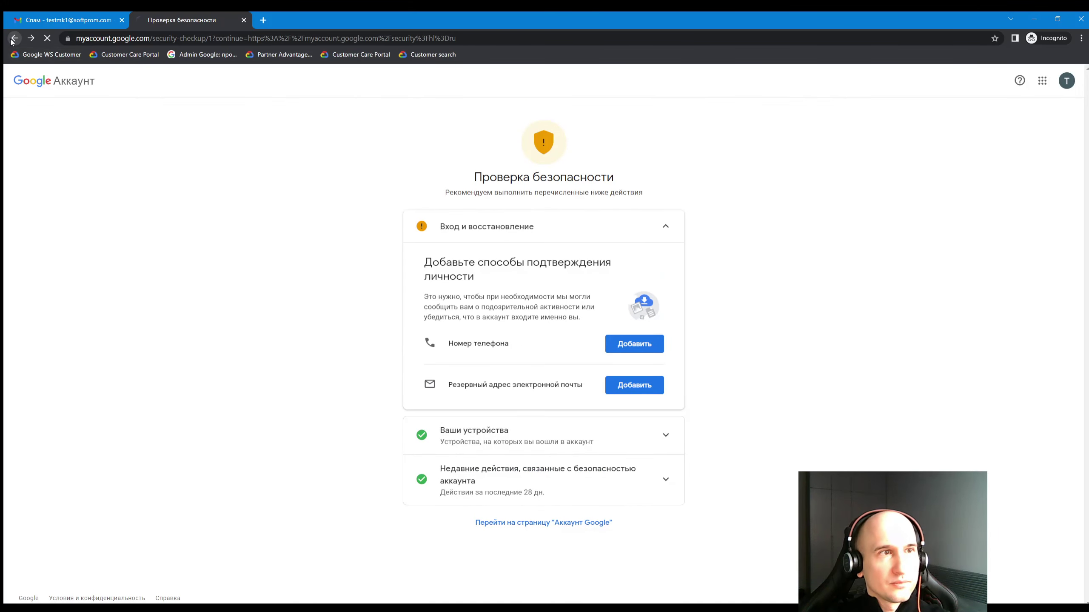
key(F11)
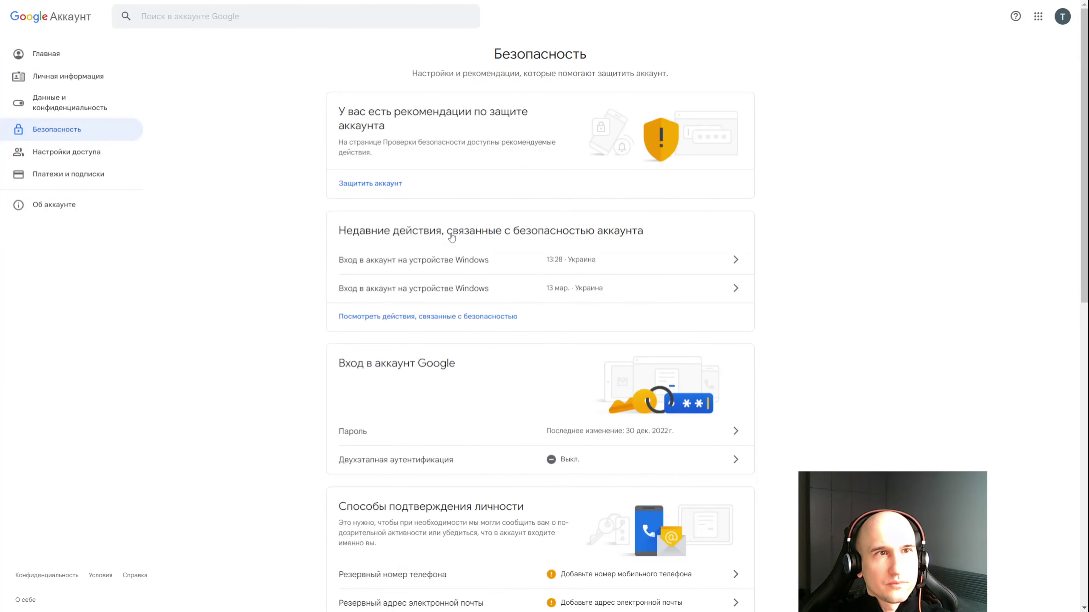
Step: View the account's recent security activity, and return to the «Безопасность» page
scroll(457, 224, down, 3)
scroll(479, 173, up, 3)
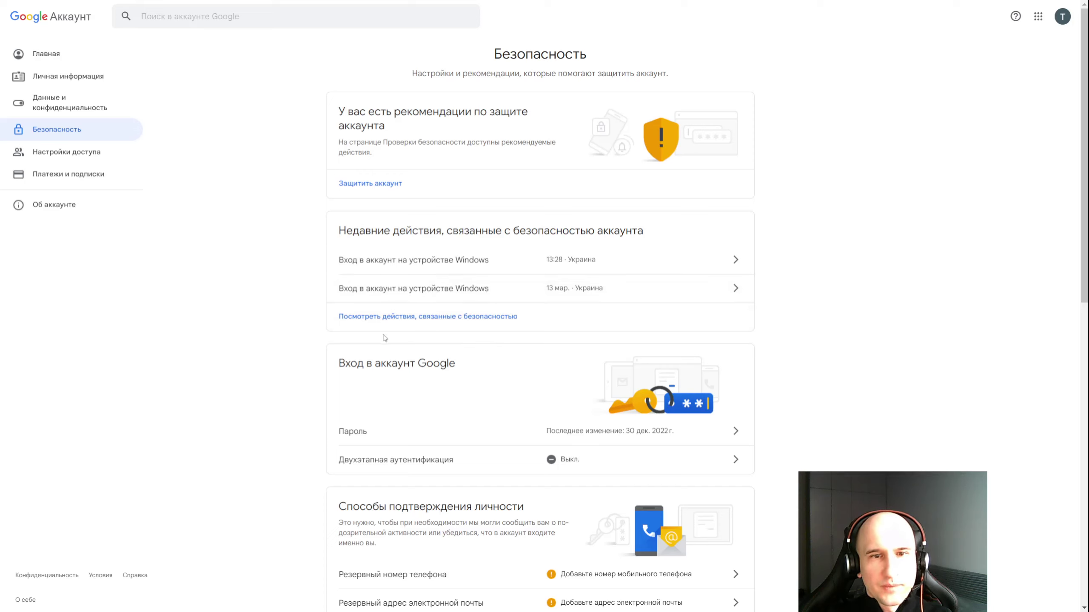
click(426, 317)
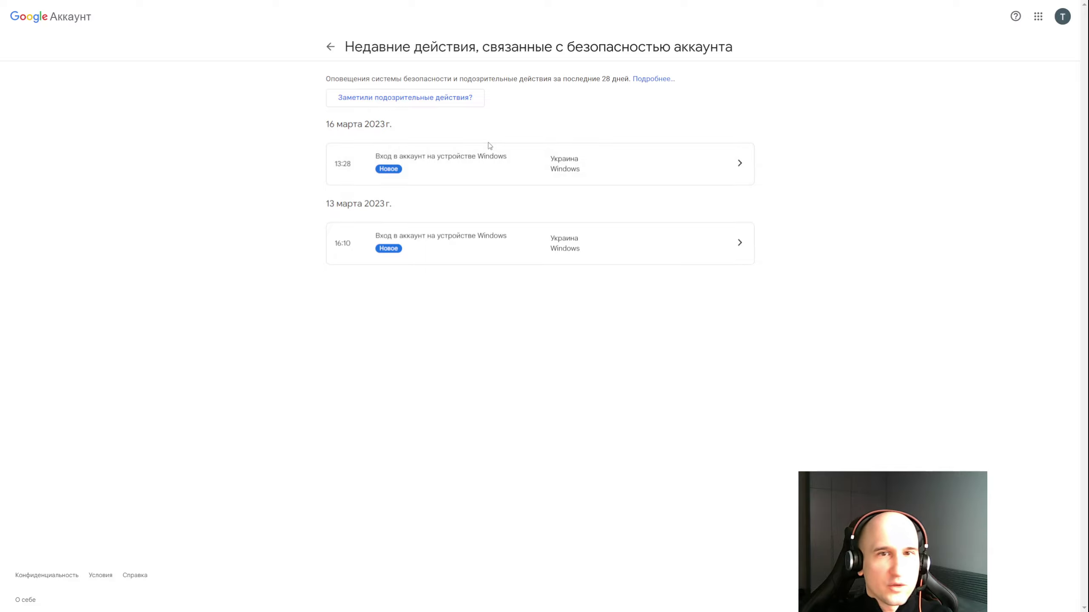
click(329, 48)
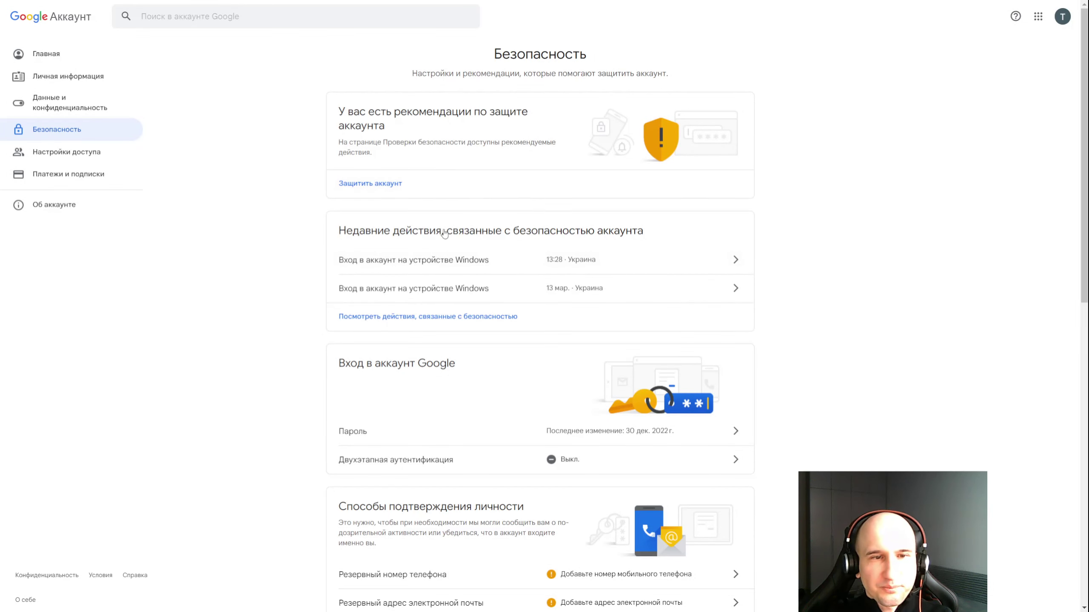
Step: Start the «Двухэтапная аутентификация» setup from the account sign-in settings
scroll(420, 237, down, 2)
scroll(423, 264, down, 3)
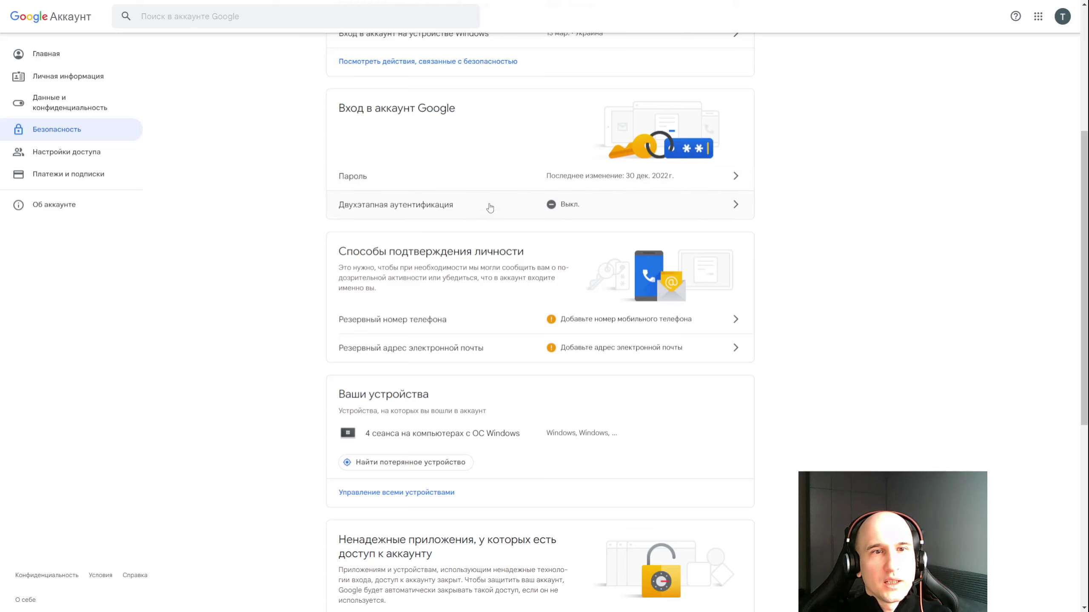
scroll(475, 213, down, 1)
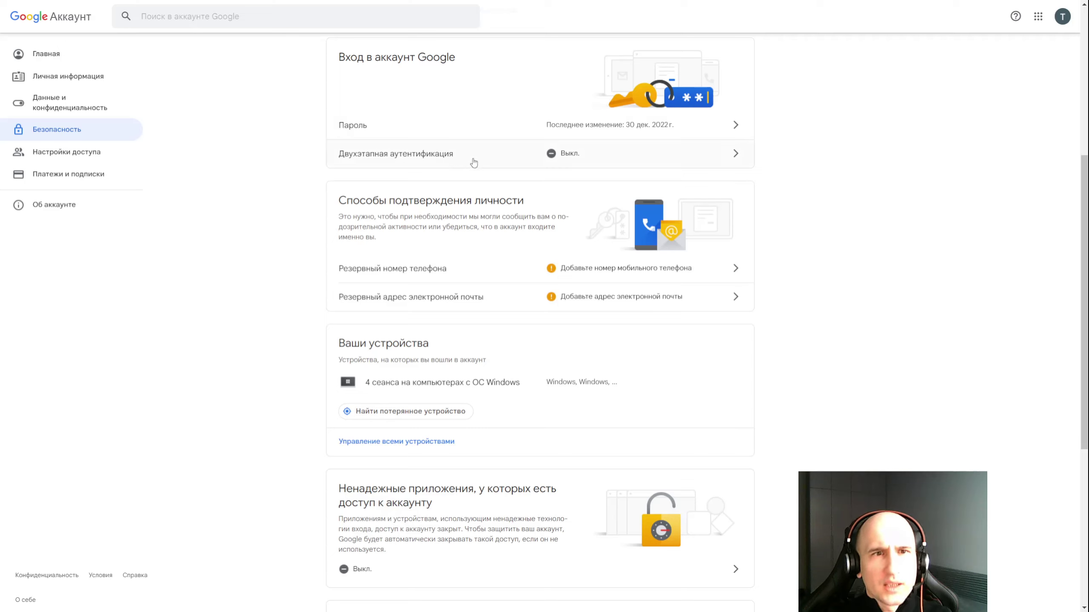
click(560, 160)
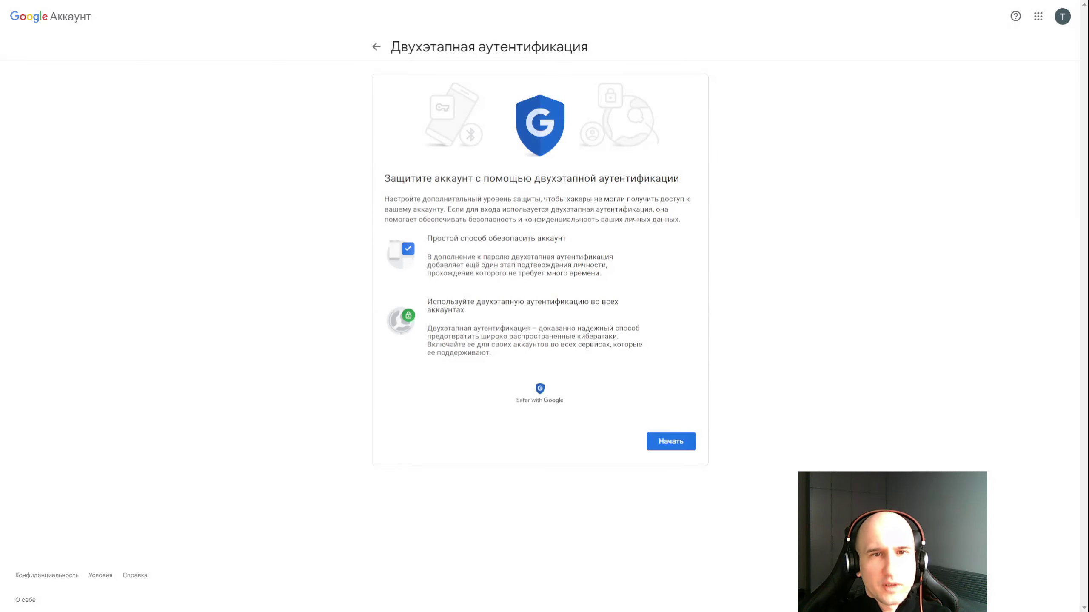
click(676, 443)
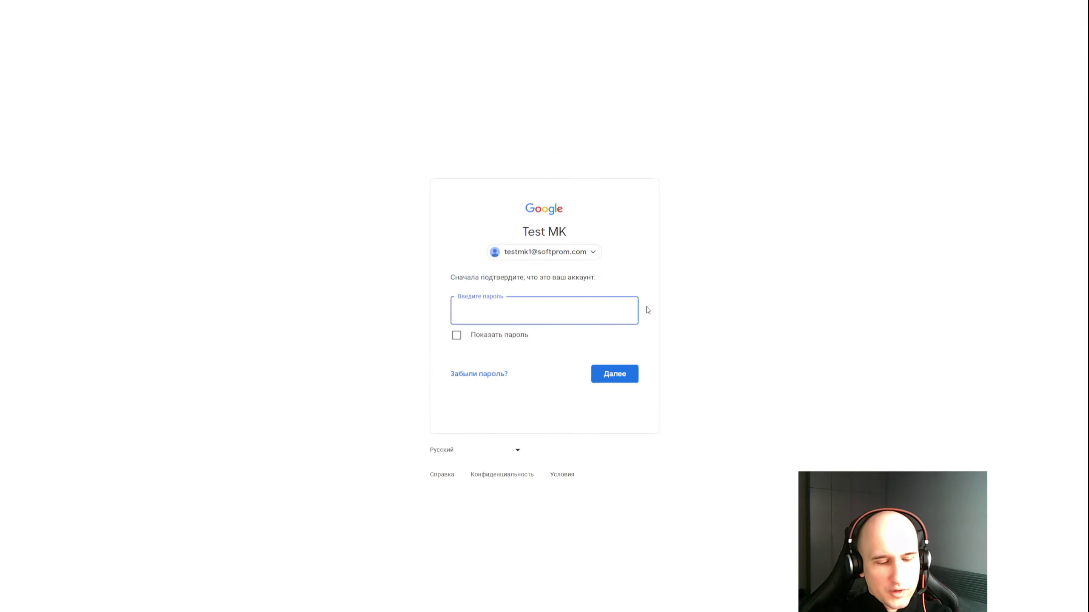
Step: Confirm the account's identity with the account password, and choose «Телефонный звонок» as the way to receive two-step verification codes
text(*********)
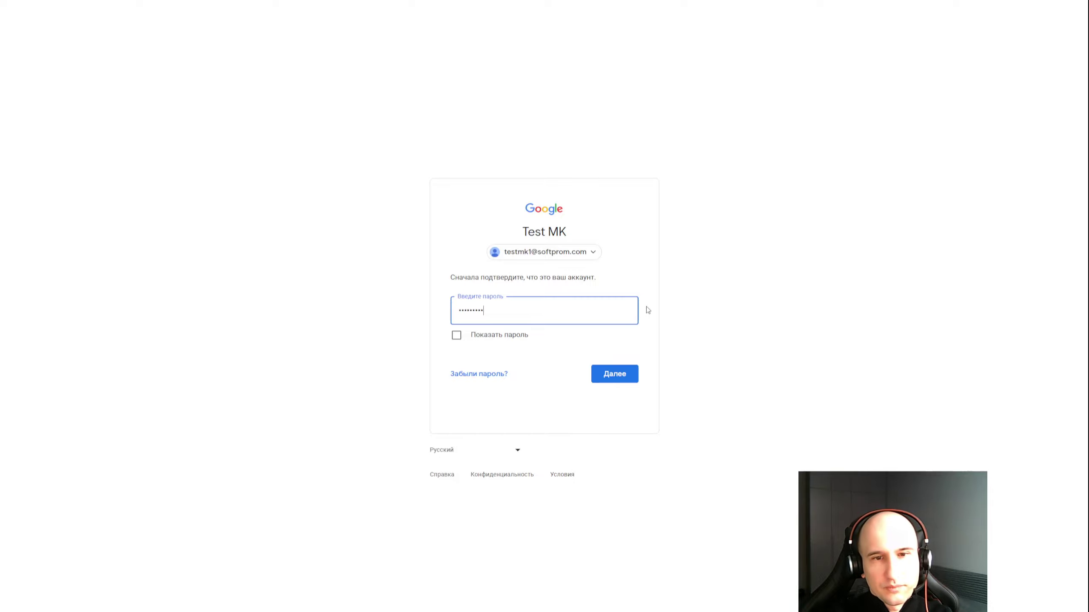
key(Return)
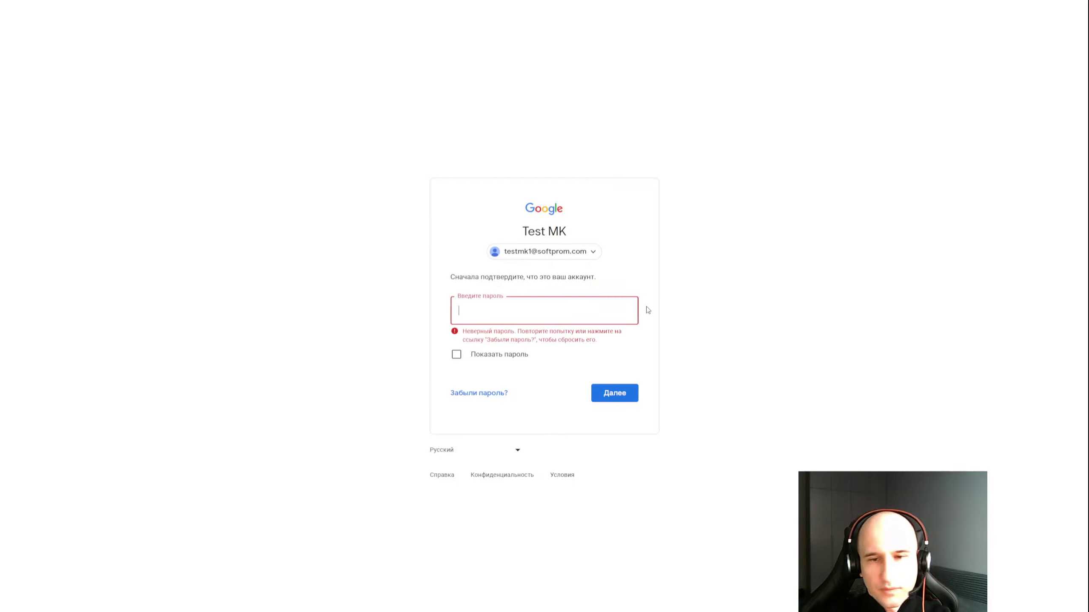
text(**********)
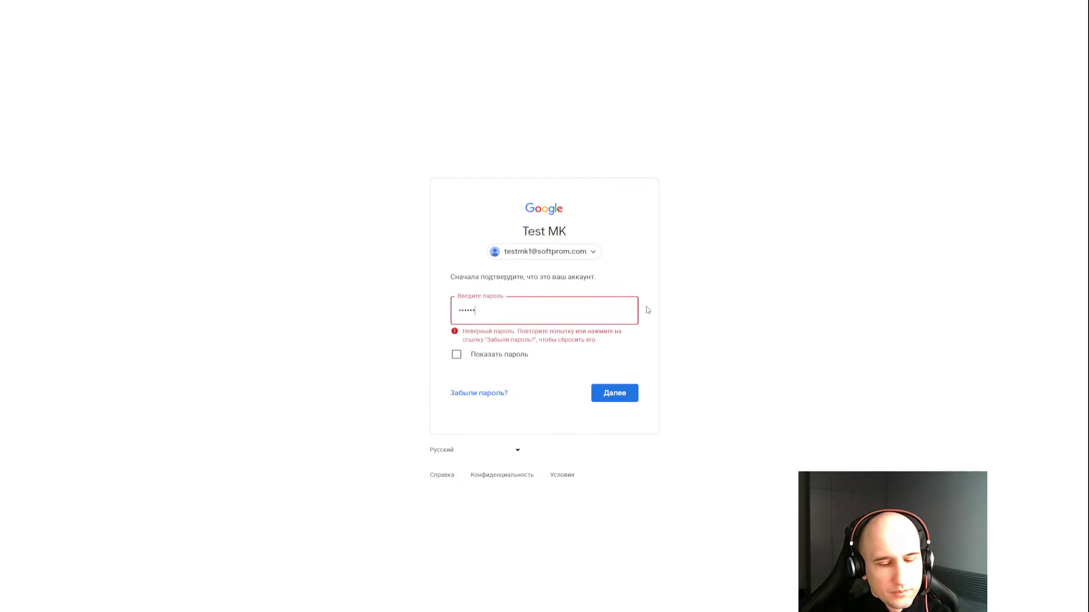
key(Return)
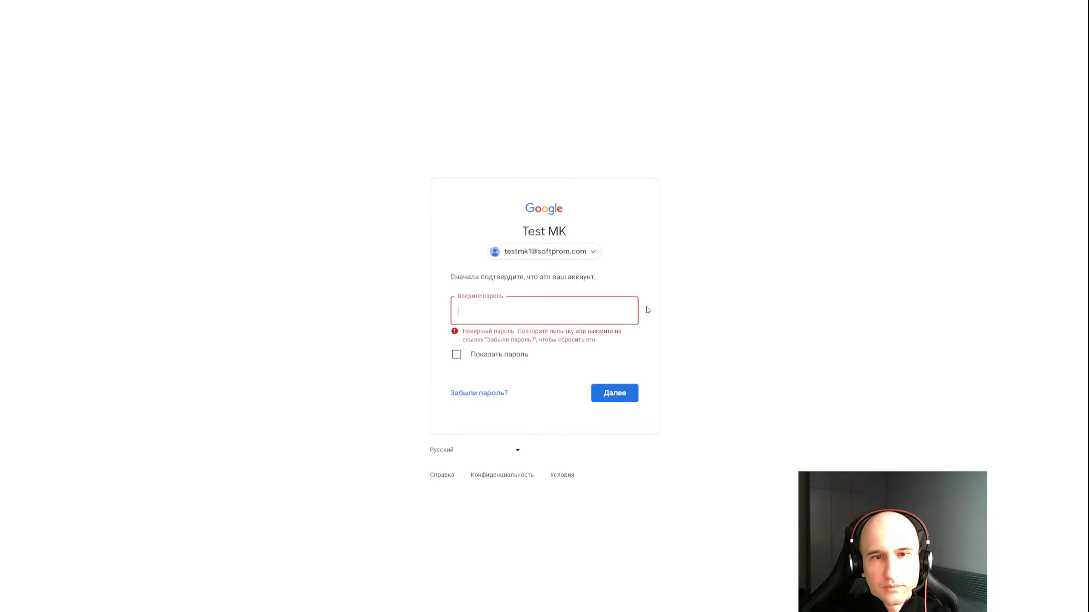
text(*********)
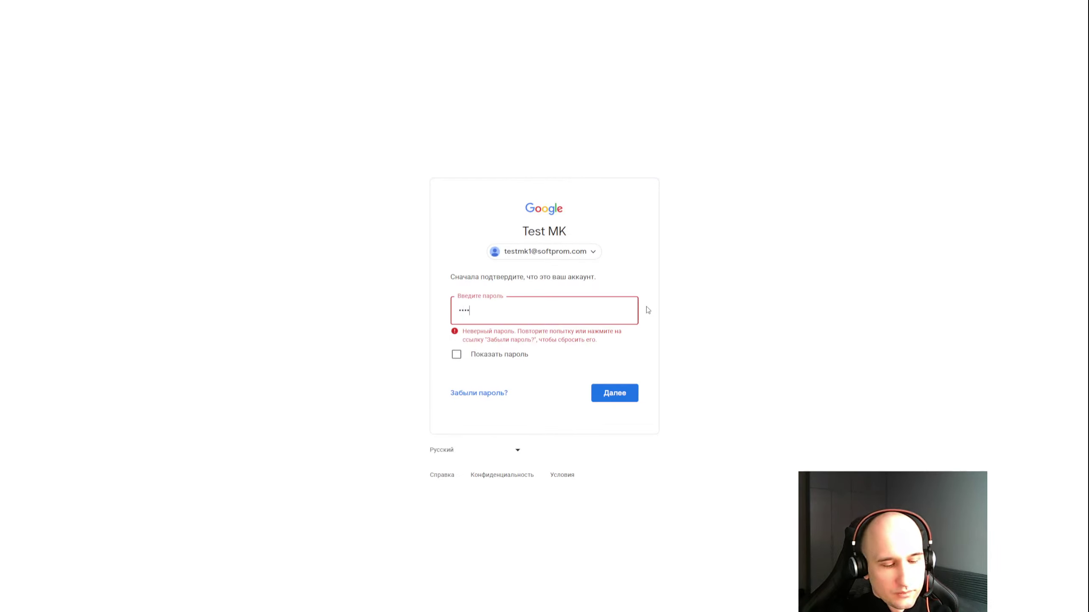
text(**)
key(Return)
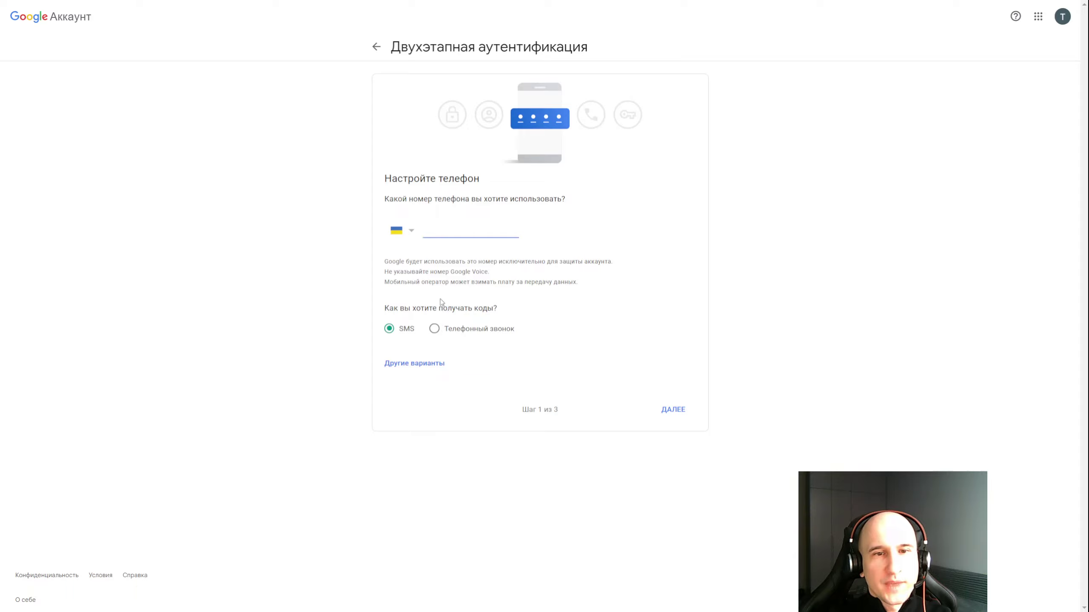
click(434, 328)
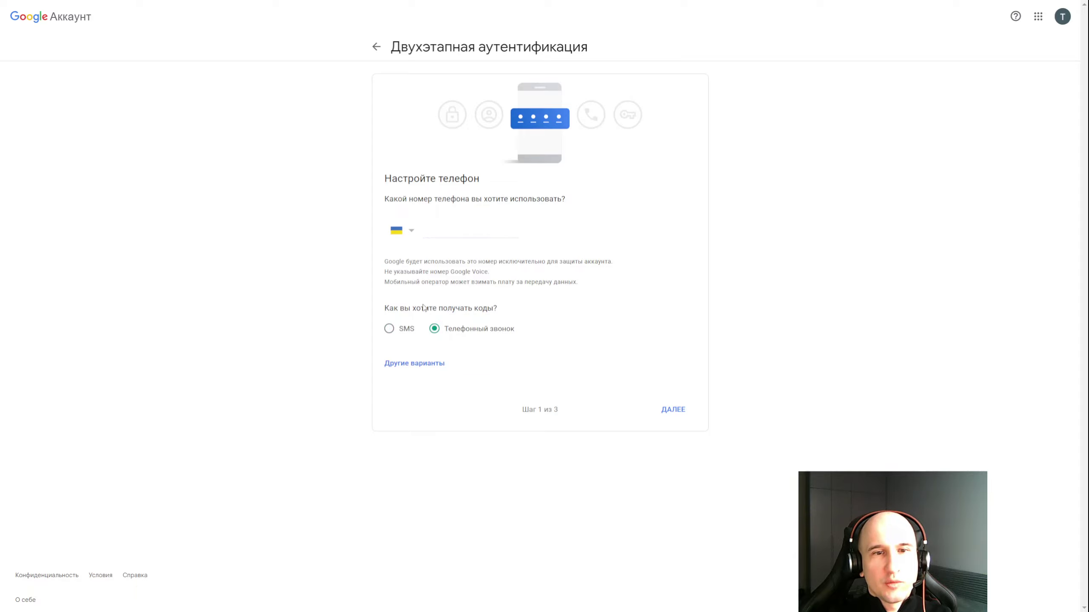
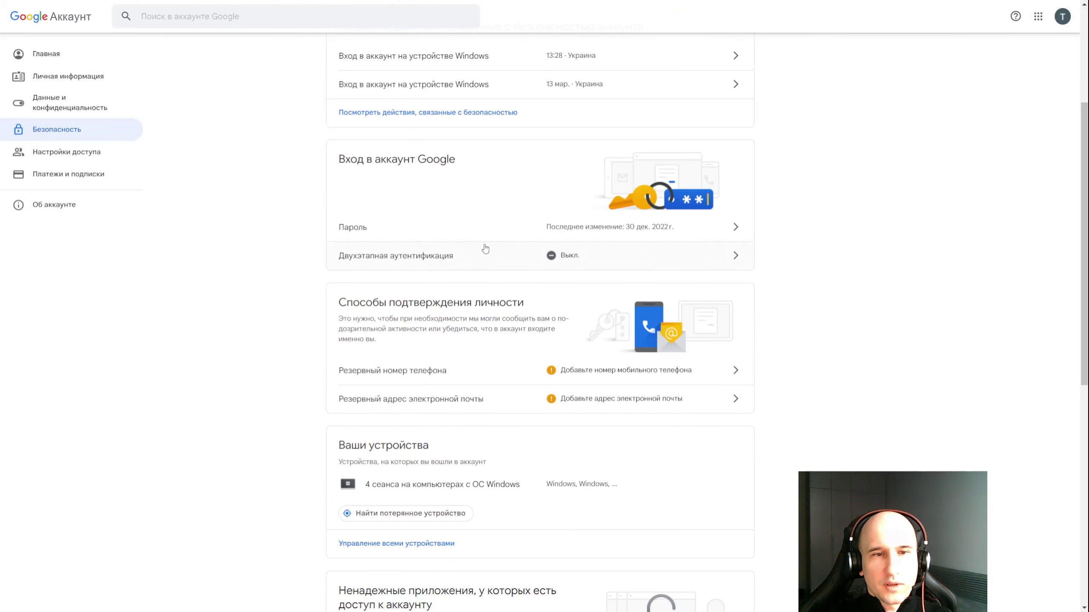
Step: View the signed-in devices and the details of the oldest Windows session in «Ваши устройства», and return to the «Безопасность» page
scroll(484, 235, down, 2)
scroll(484, 234, down, 2)
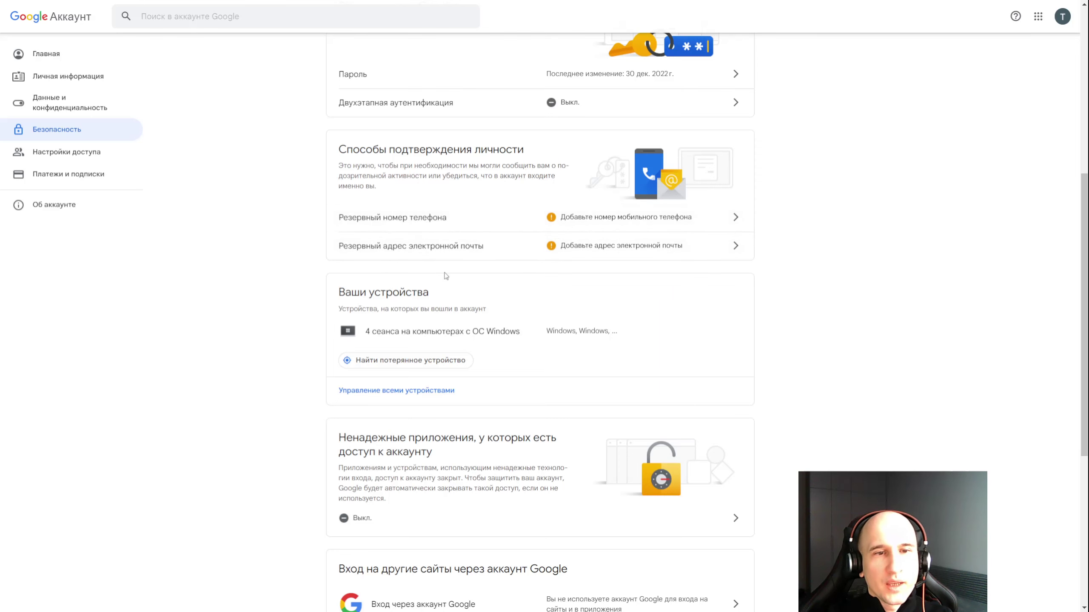
scroll(428, 261, down, 2)
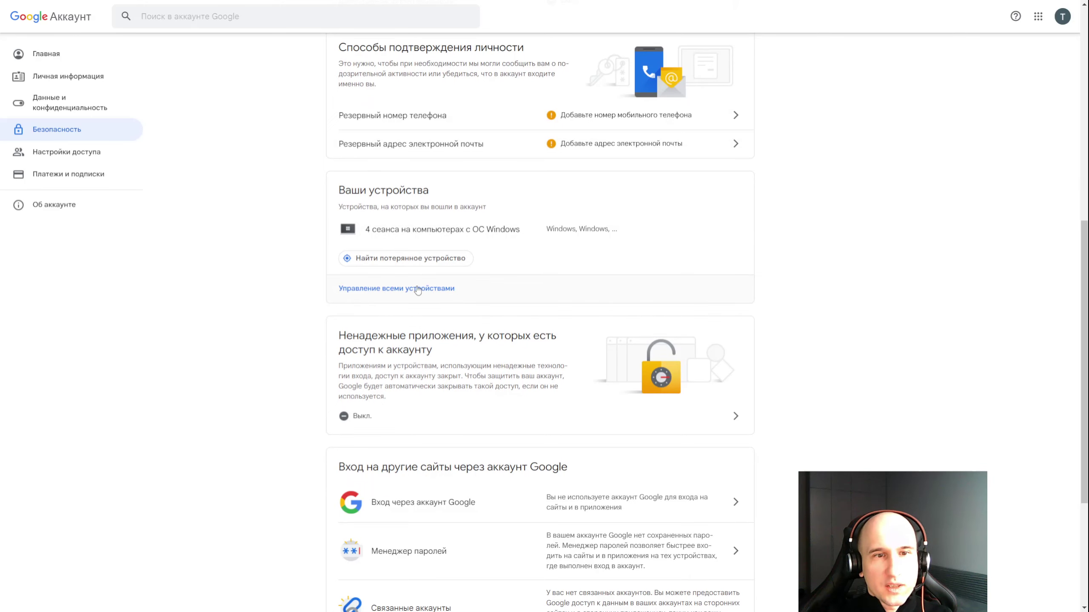
click(402, 289)
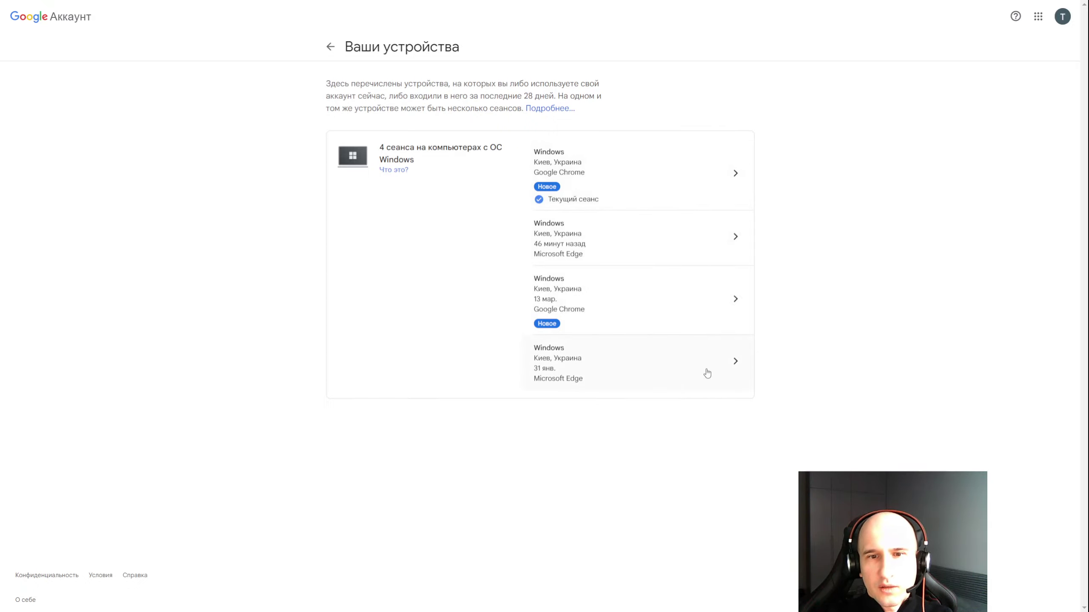
click(736, 362)
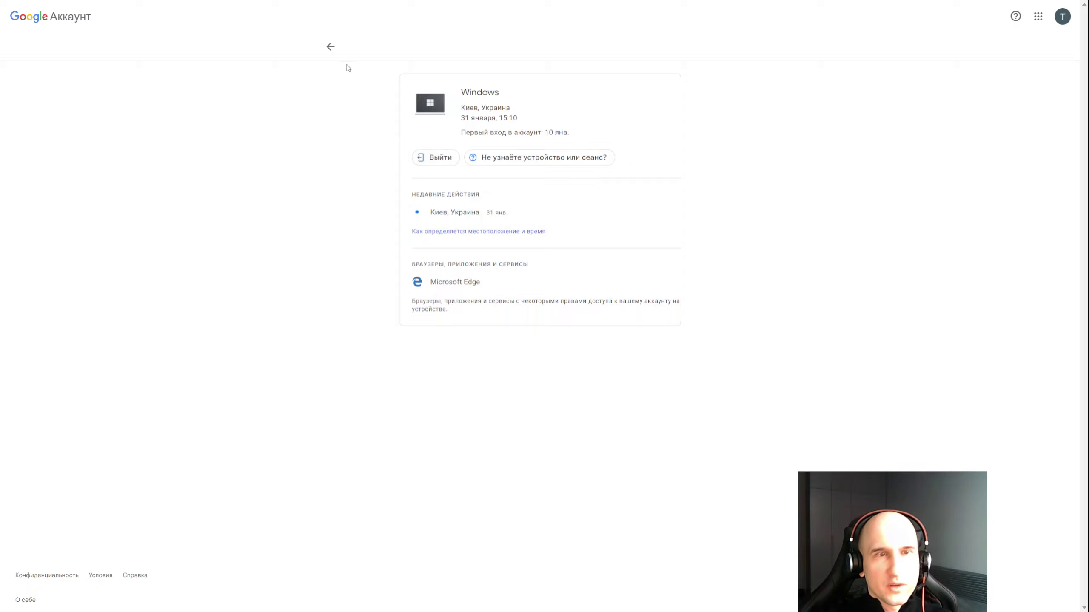
click(332, 48)
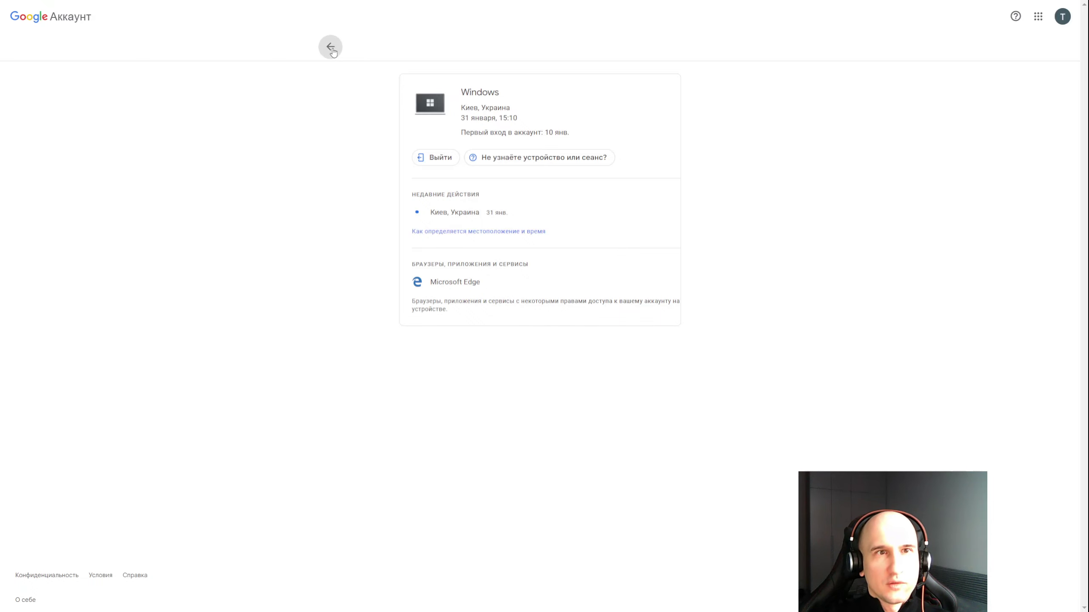
click(332, 49)
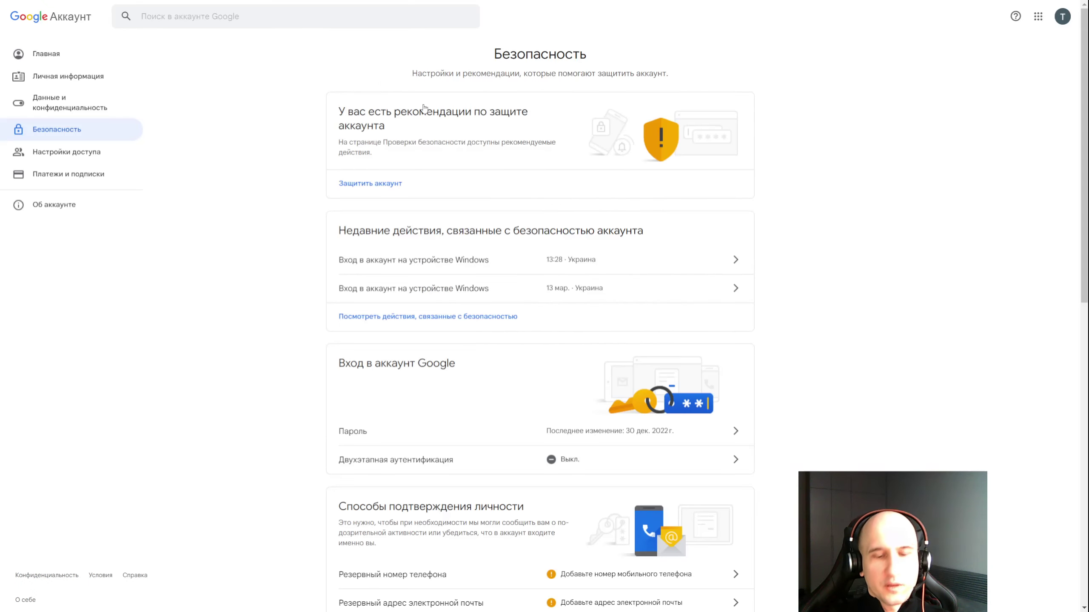
Step: Review the «Ненадежные приложения, у которых есть доступ к аккаунту» and «Вход на другие сайты через аккаунт Google» sections of the security settings
scroll(429, 172, down, 5)
scroll(471, 257, down, 5)
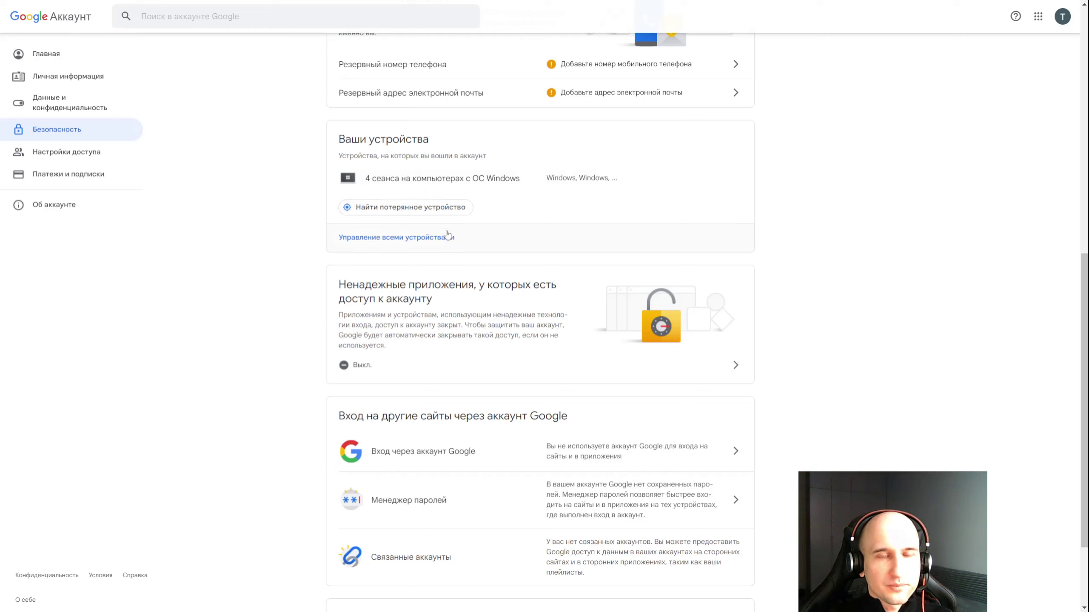
scroll(399, 289, down, 2)
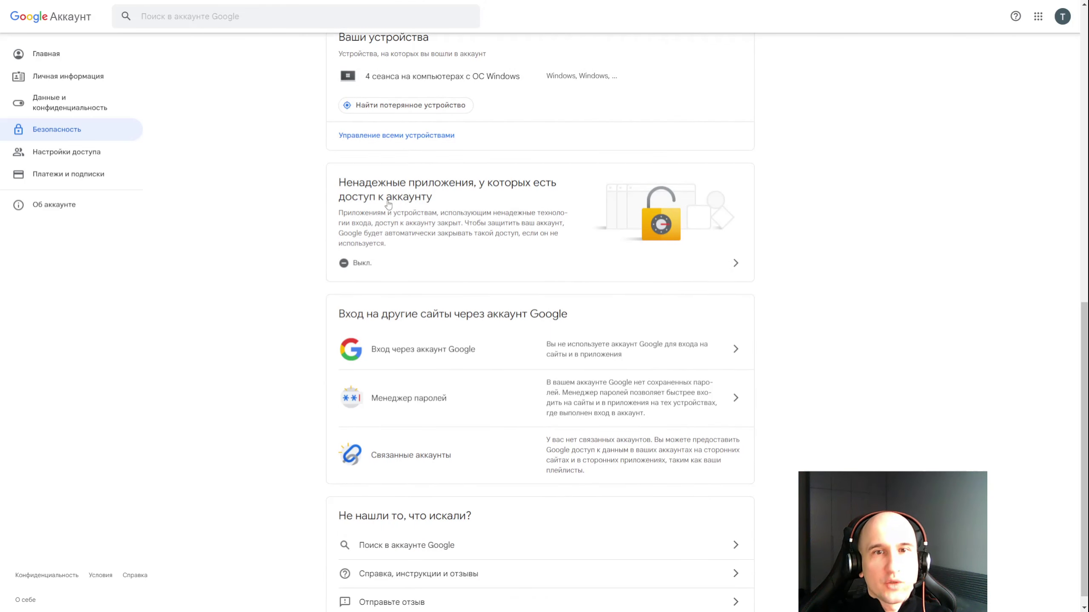
scroll(424, 210, down, 1)
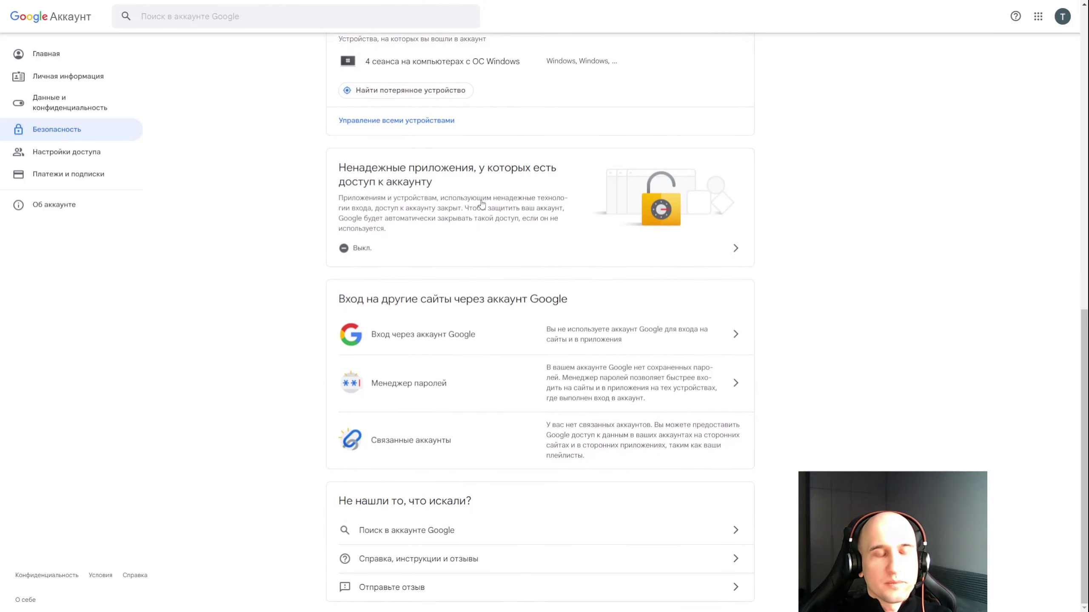